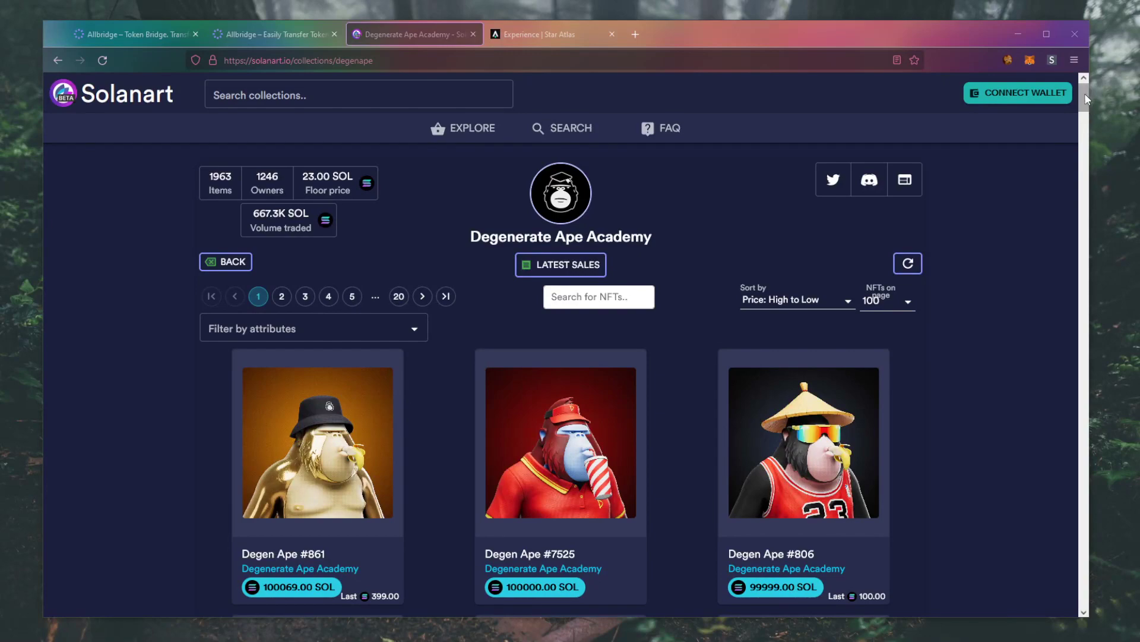
Step: Browse the Degenerate Ape Academy listings on Solanart and look through the Star Atlas home page
drag(1085, 94, 1092, 365)
click(551, 35)
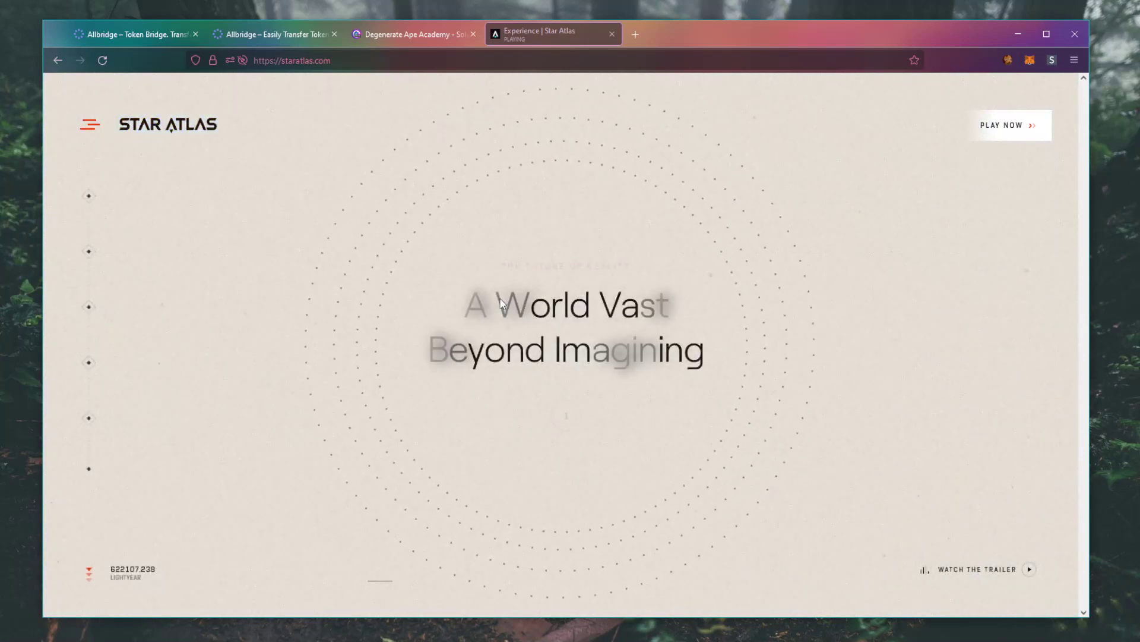
scroll(552, 395, down, 2)
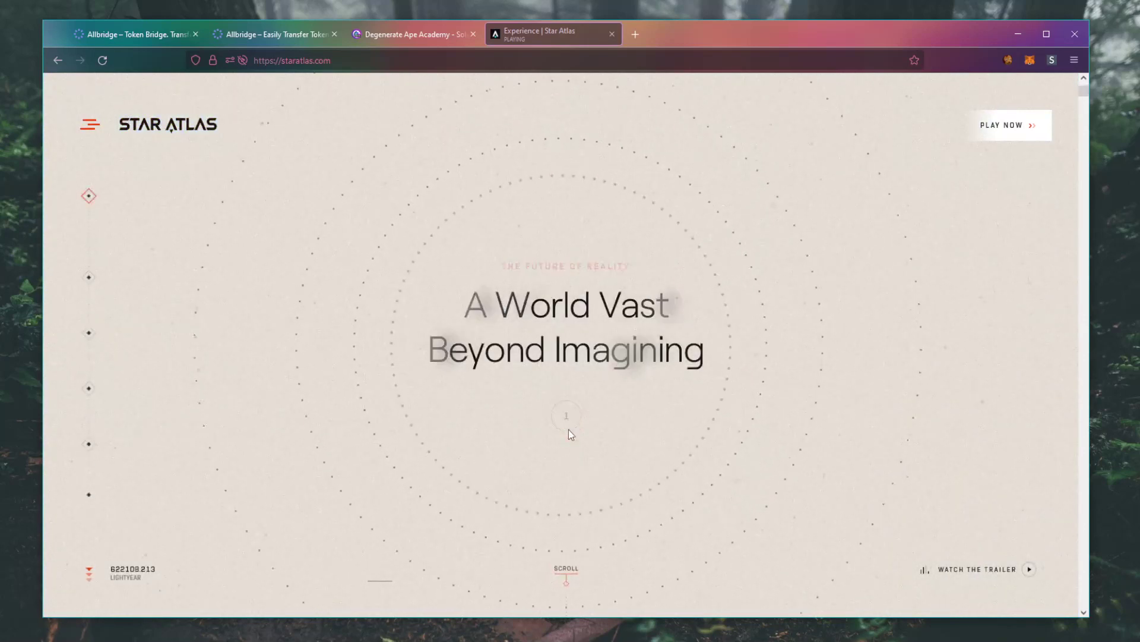
scroll(582, 502, down, 2)
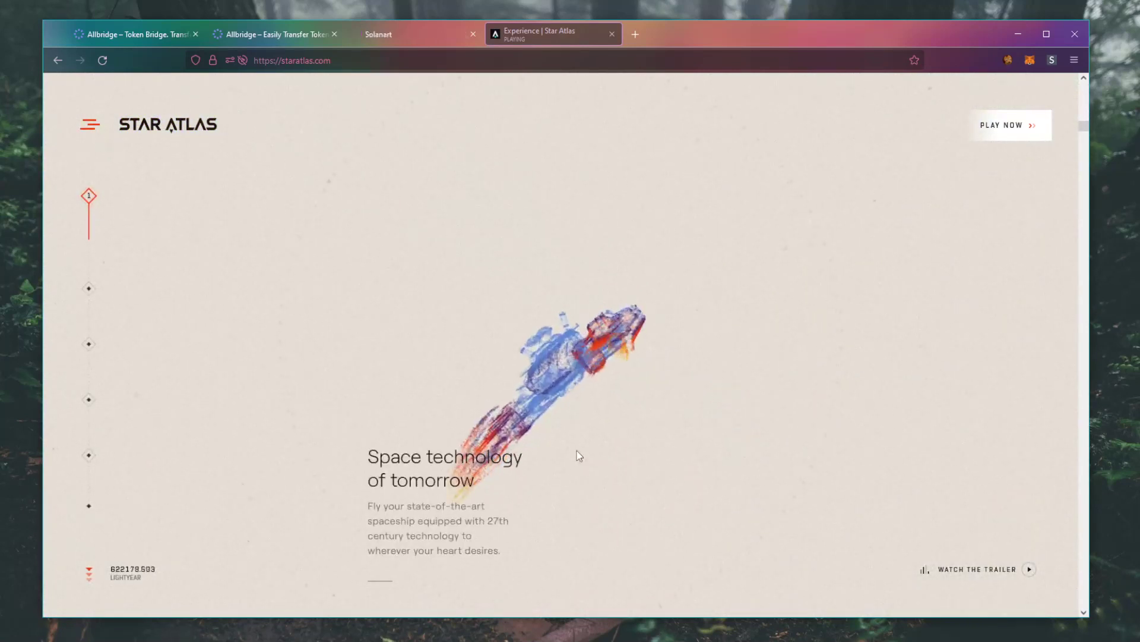
scroll(579, 456, down, 2)
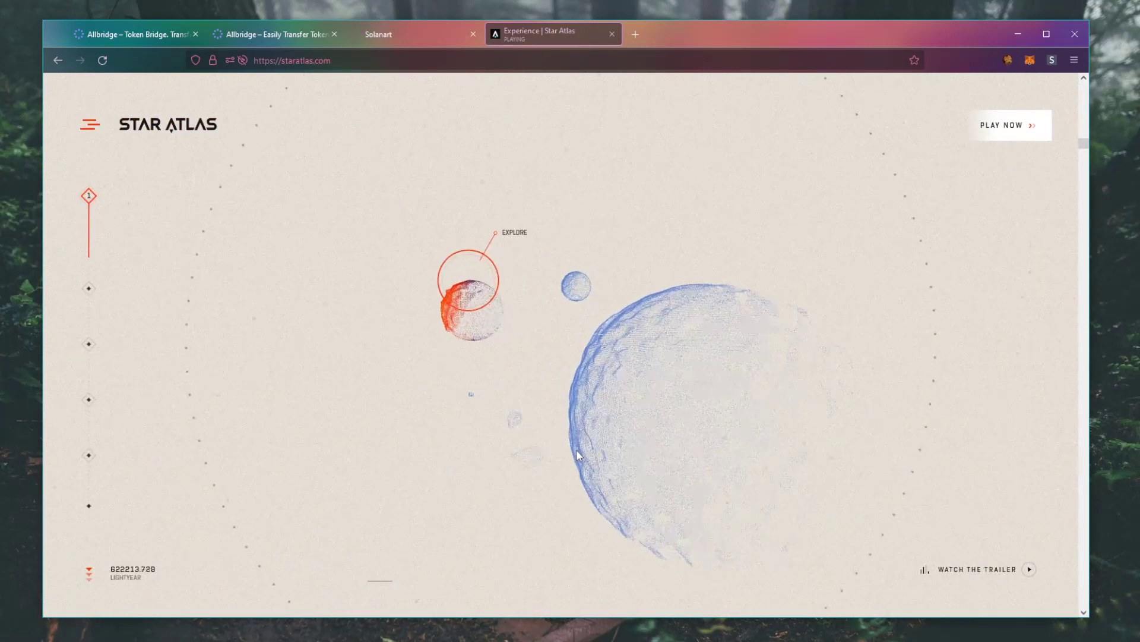
scroll(579, 455, down, 2)
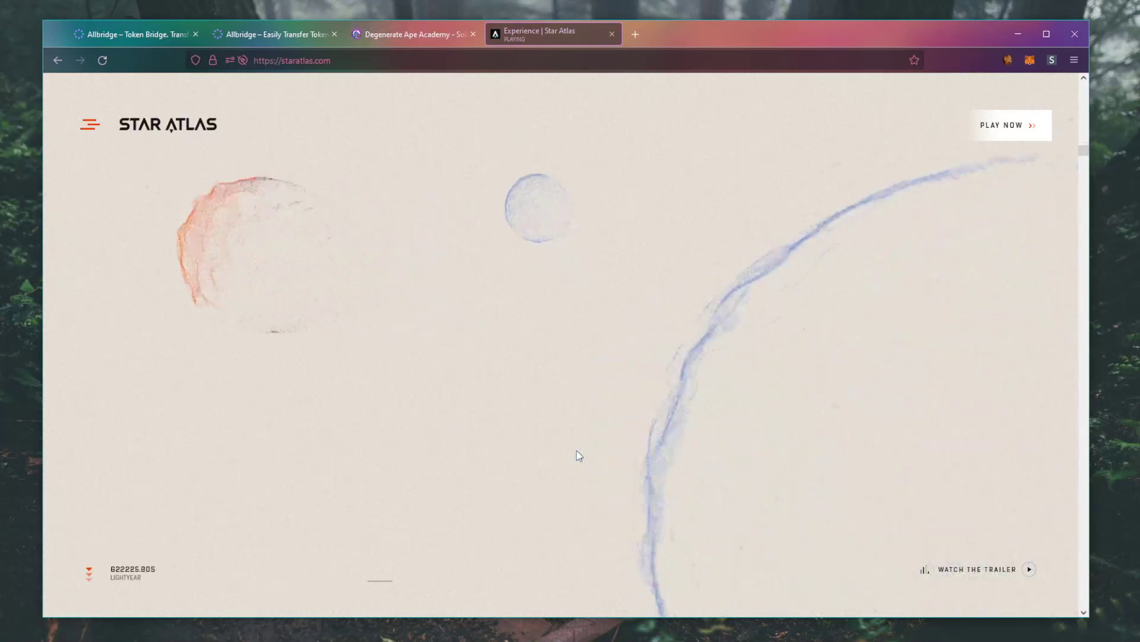
scroll(579, 455, down, 2)
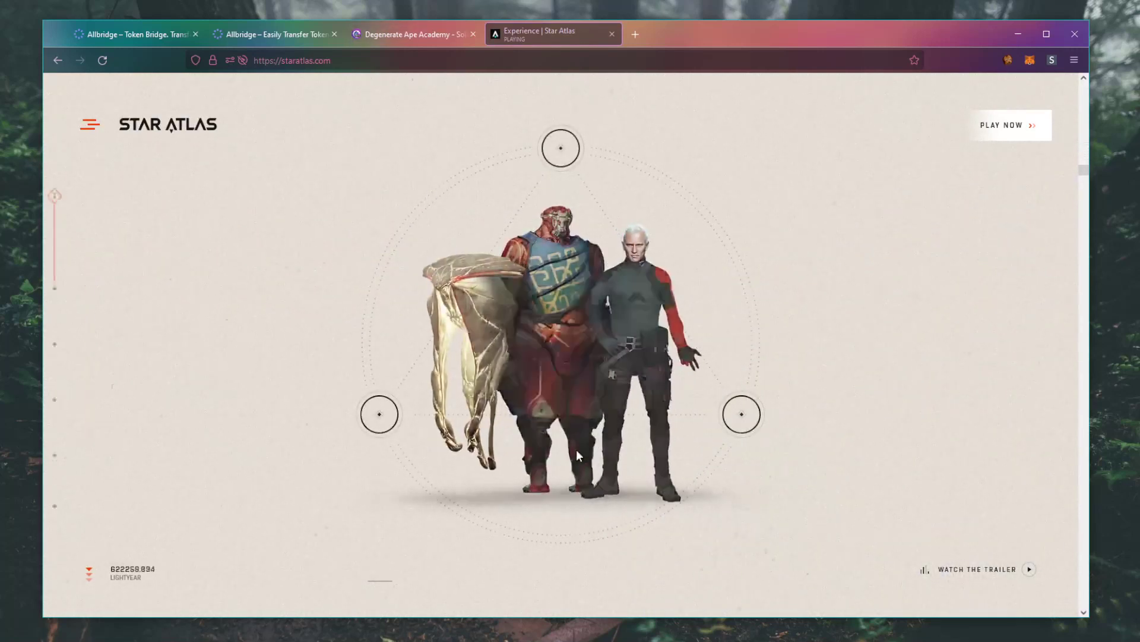
scroll(576, 455, down, 2)
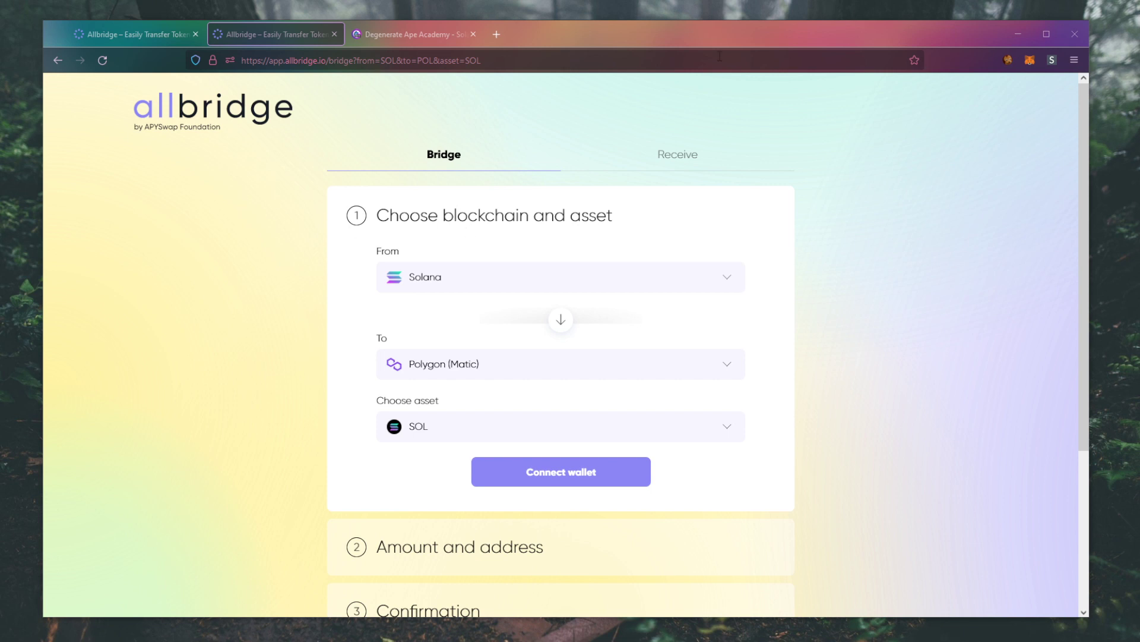
Step: Choose USDC as the asset to bridge from Polygon to Solana and connect the MetaMask wallet
key(ctrl+w)
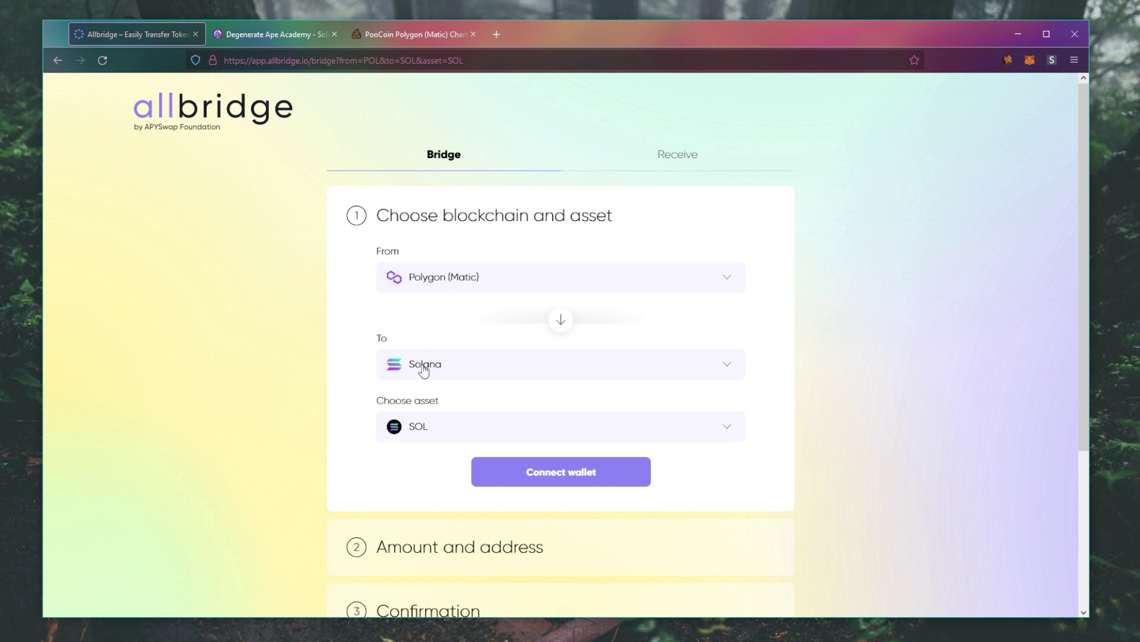
click(425, 435)
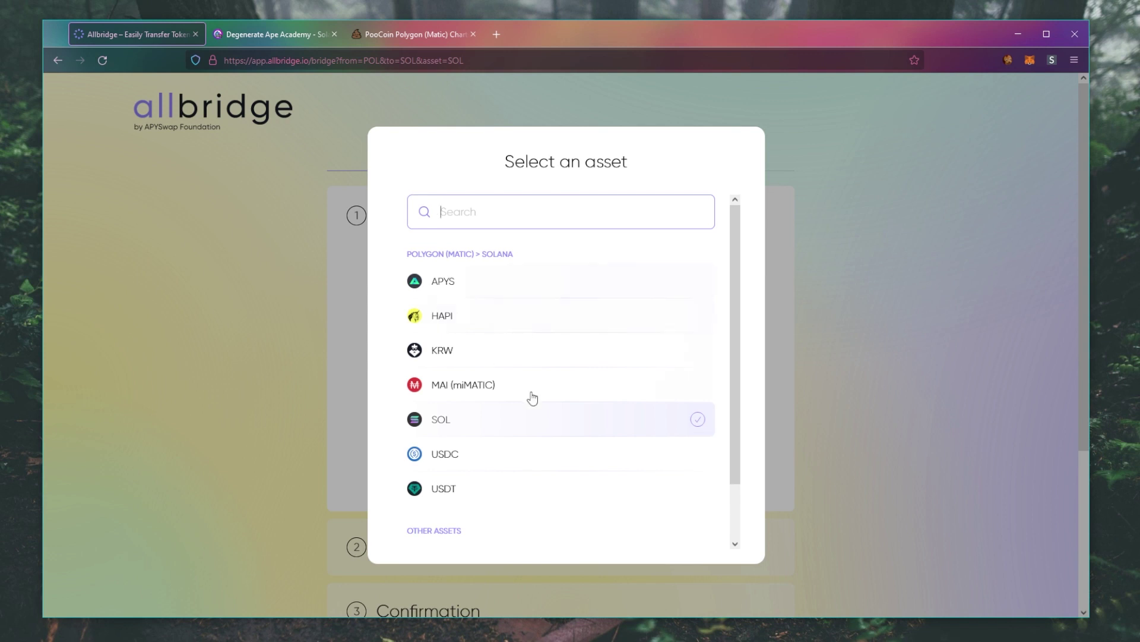
click(467, 456)
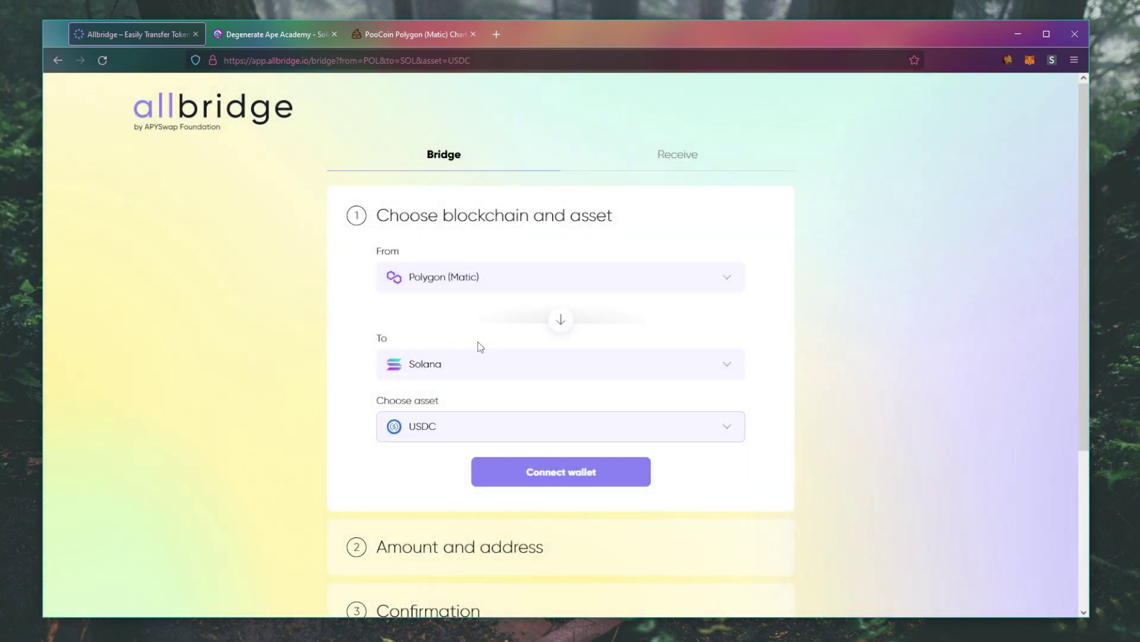
click(535, 475)
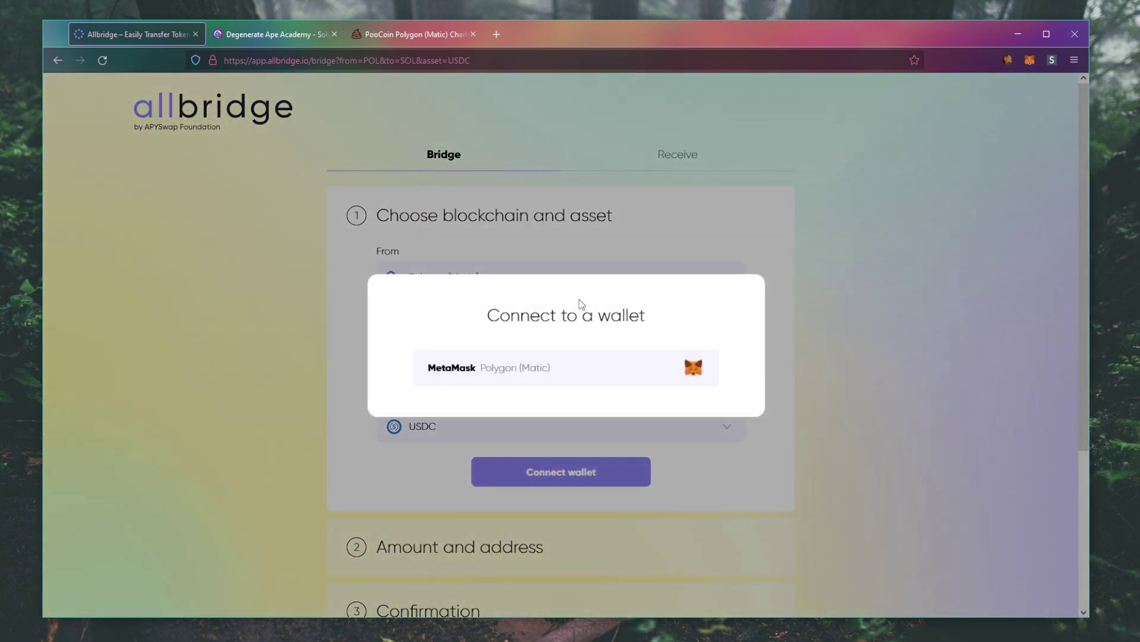
click(509, 367)
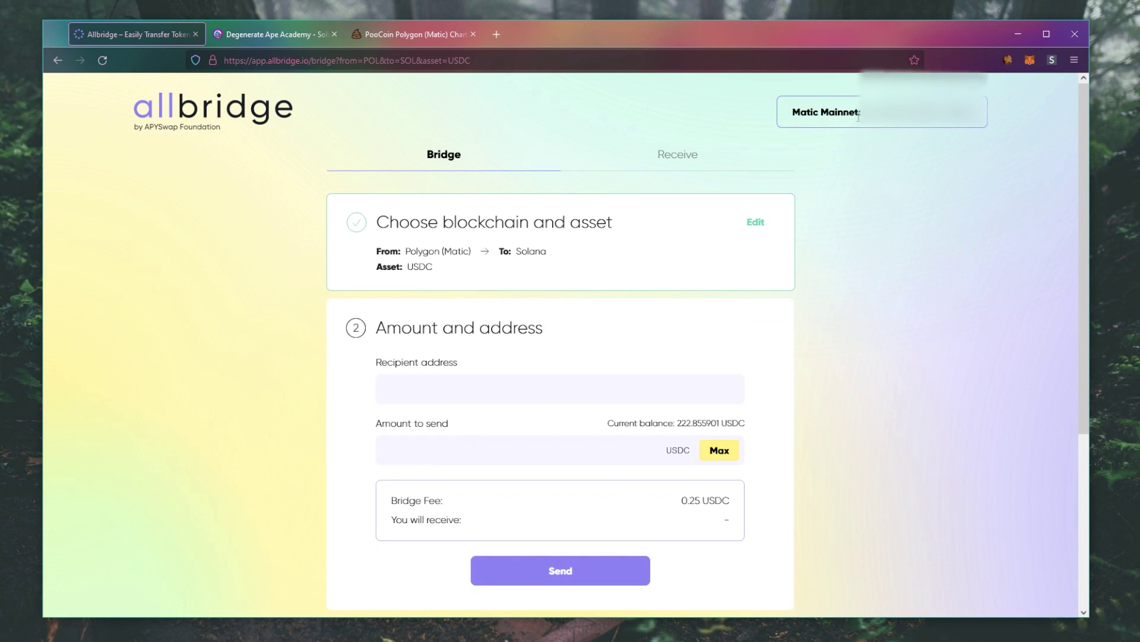
Step: Paste the recipient's Solana wallet address and set the amount to send to 222.855901 USDC
scroll(850, 122, down, 2)
scroll(534, 191, up, 1)
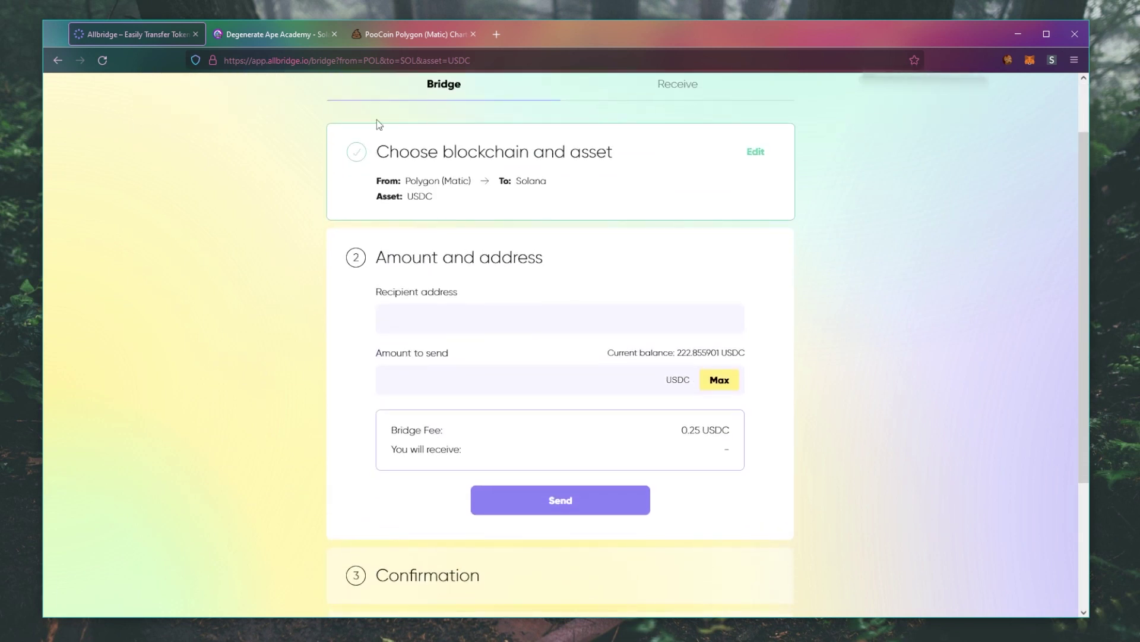
click(475, 318)
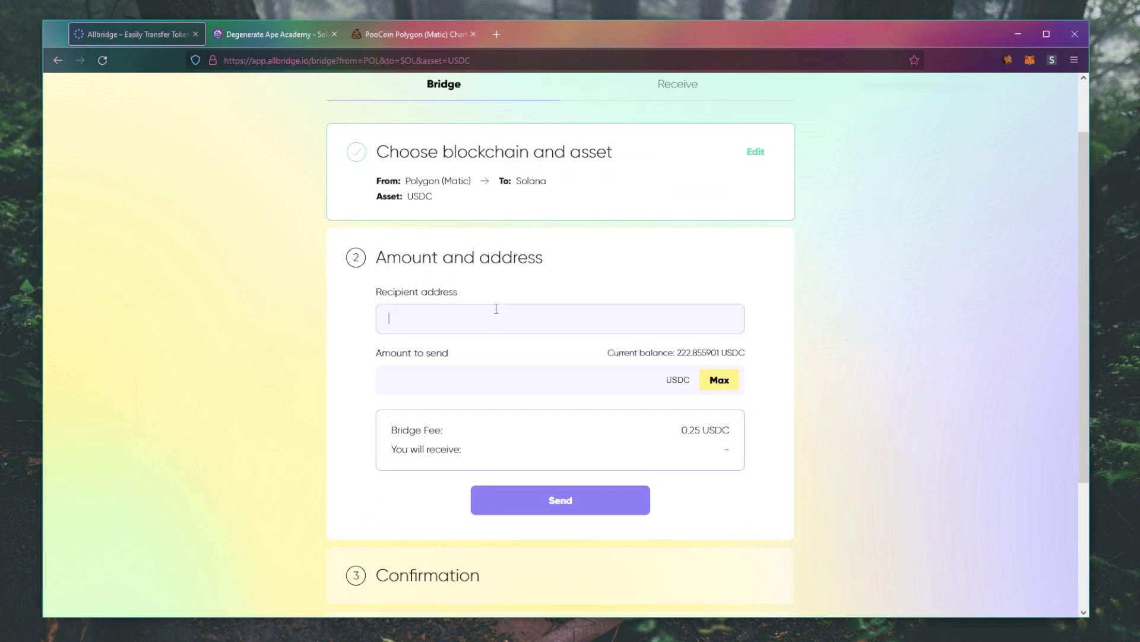
key(ctrl+v)
click(501, 370)
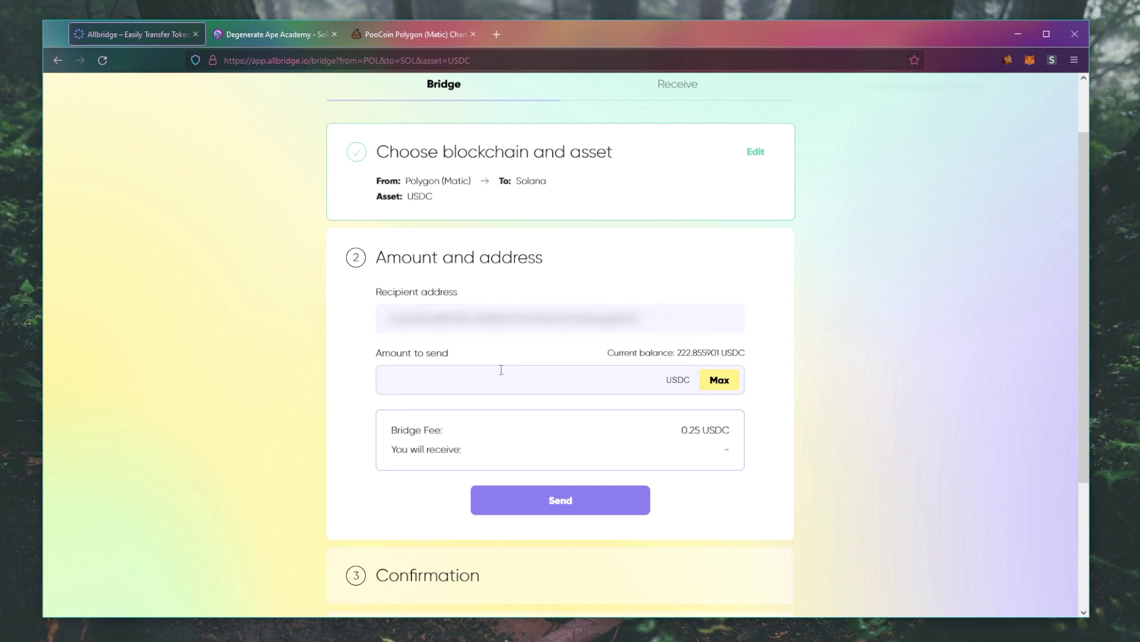
text(222.855901)
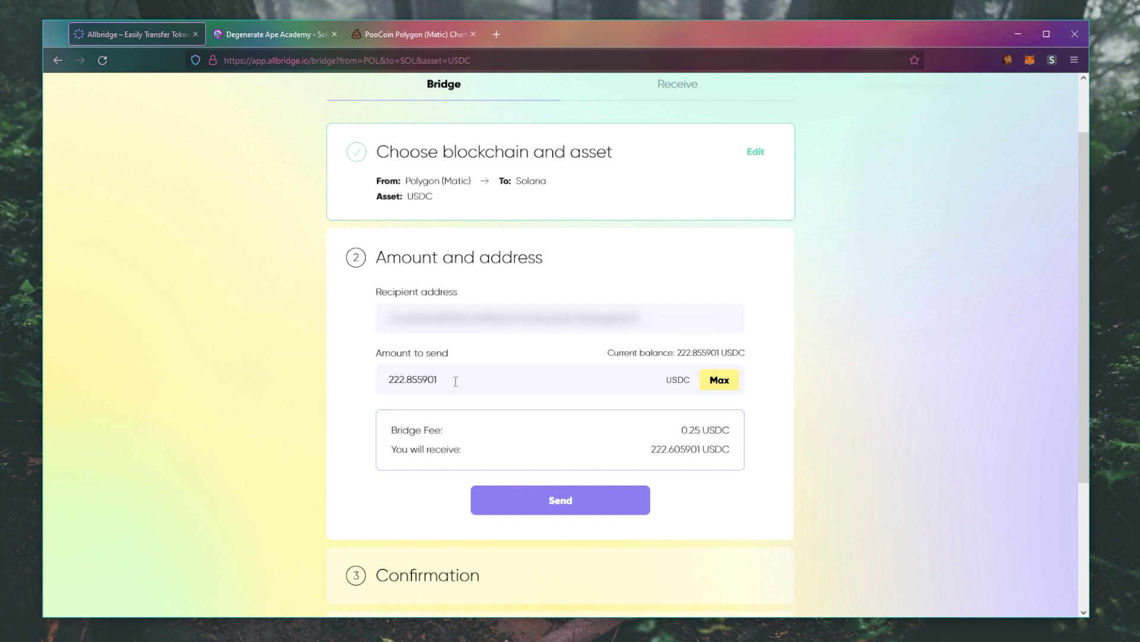
Step: Send the USDC transfer and confirm the contract interaction in MetaMask
click(524, 505)
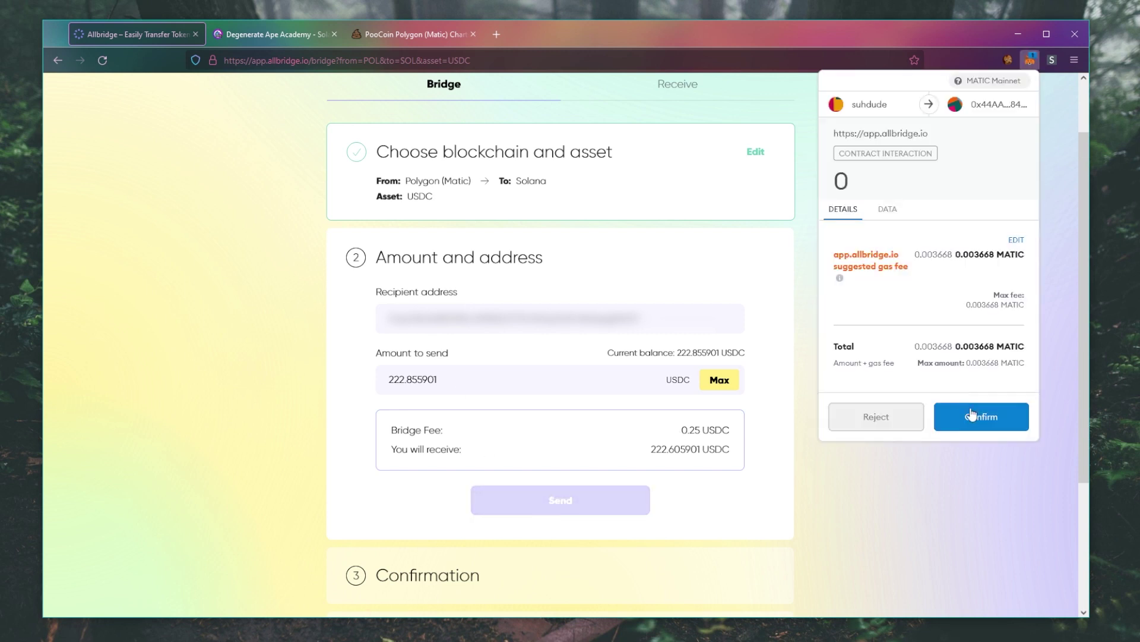
click(971, 414)
click(786, 267)
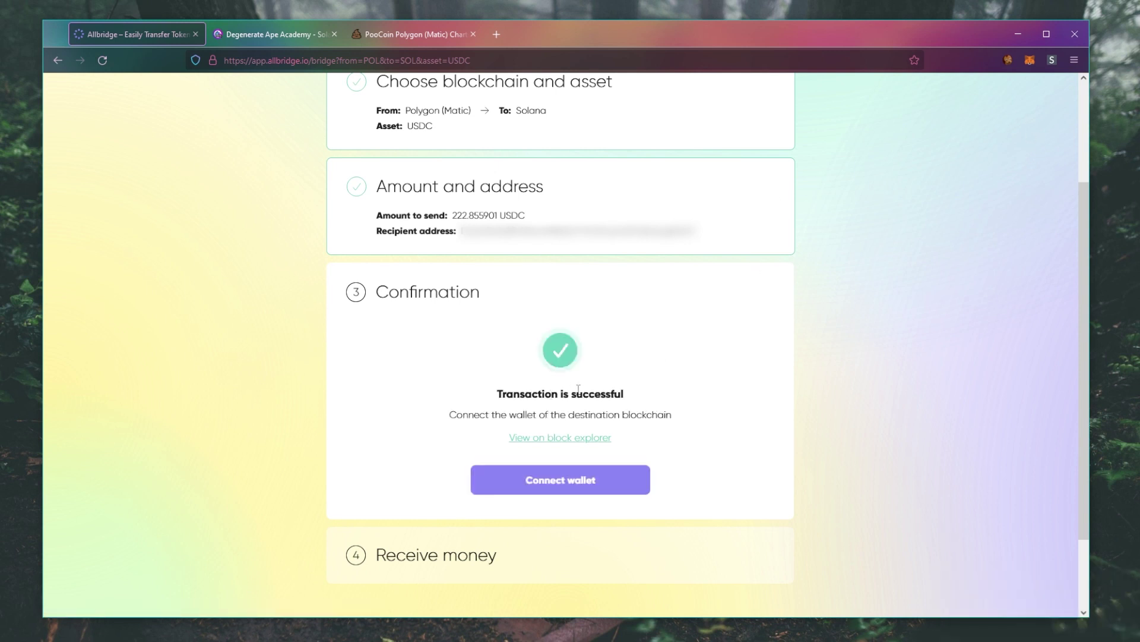
Step: Open the sent transaction in the block explorer for its hash, then return to Allbridge and start connecting the destination wallet
click(517, 445)
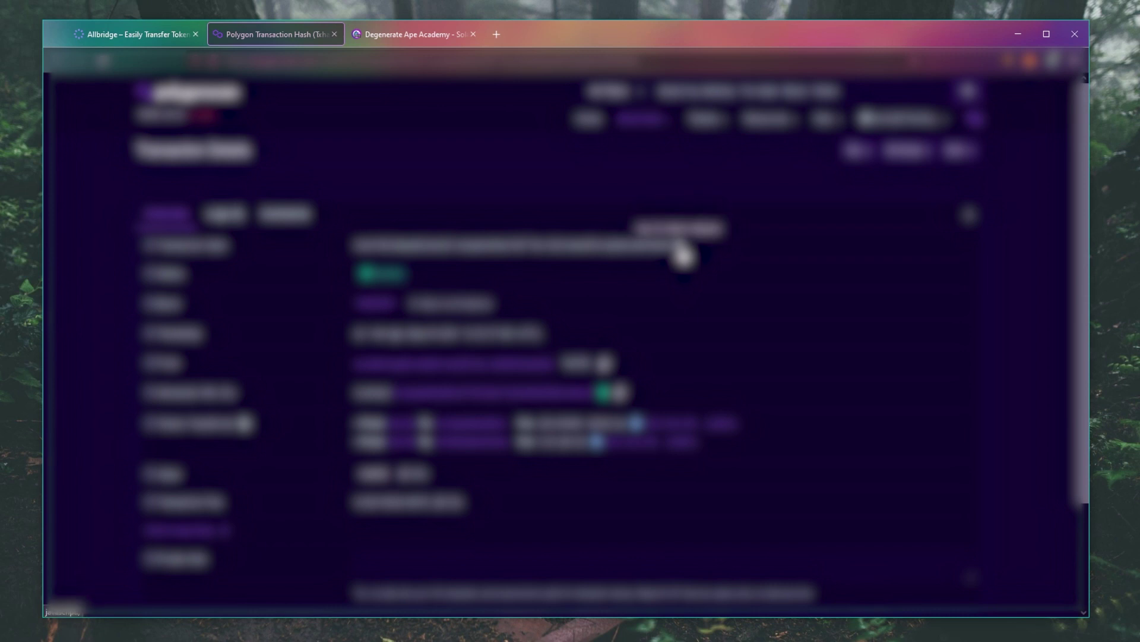
key(ctrl+shift+Tab)
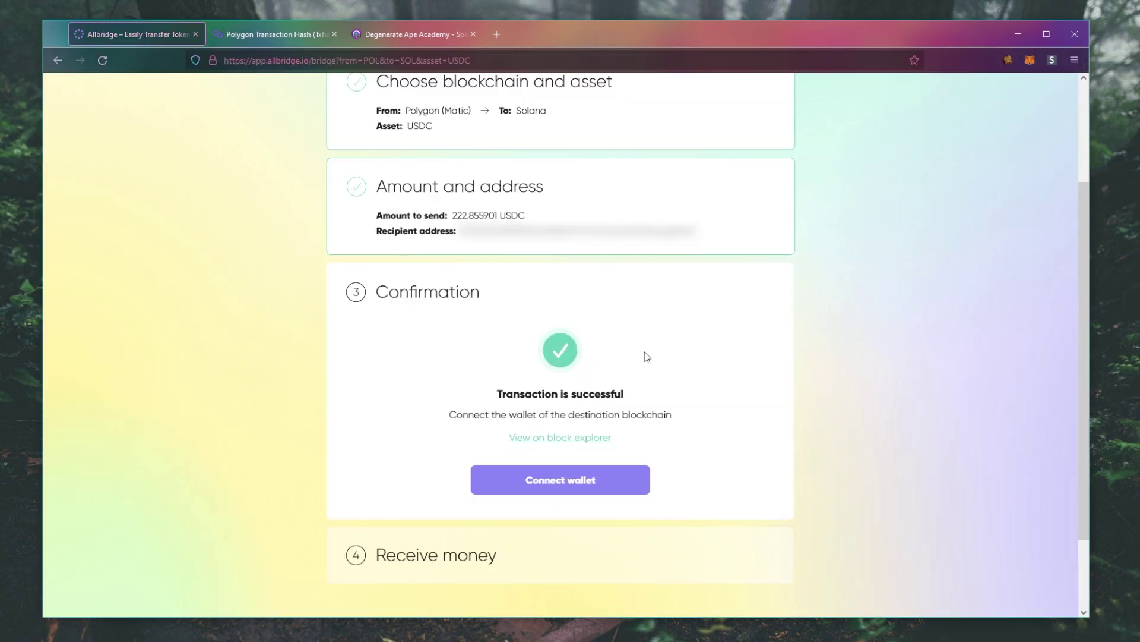
click(570, 482)
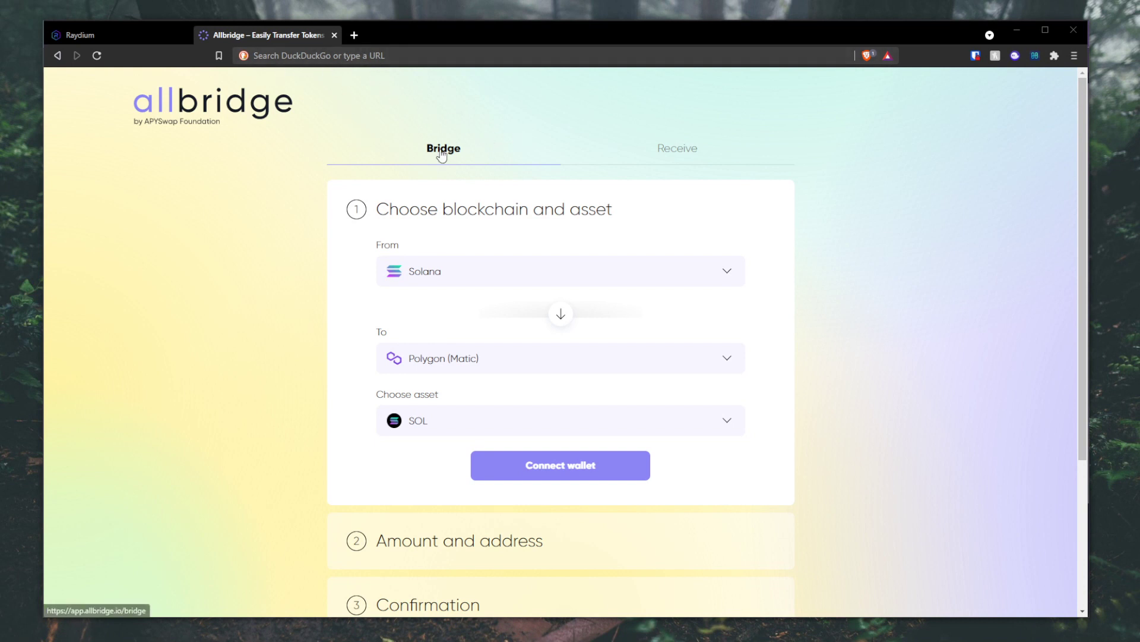
Step: Enter the transaction ID on Allbridge's Receive page in the Brave browser and connect the Phantom wallet
click(670, 165)
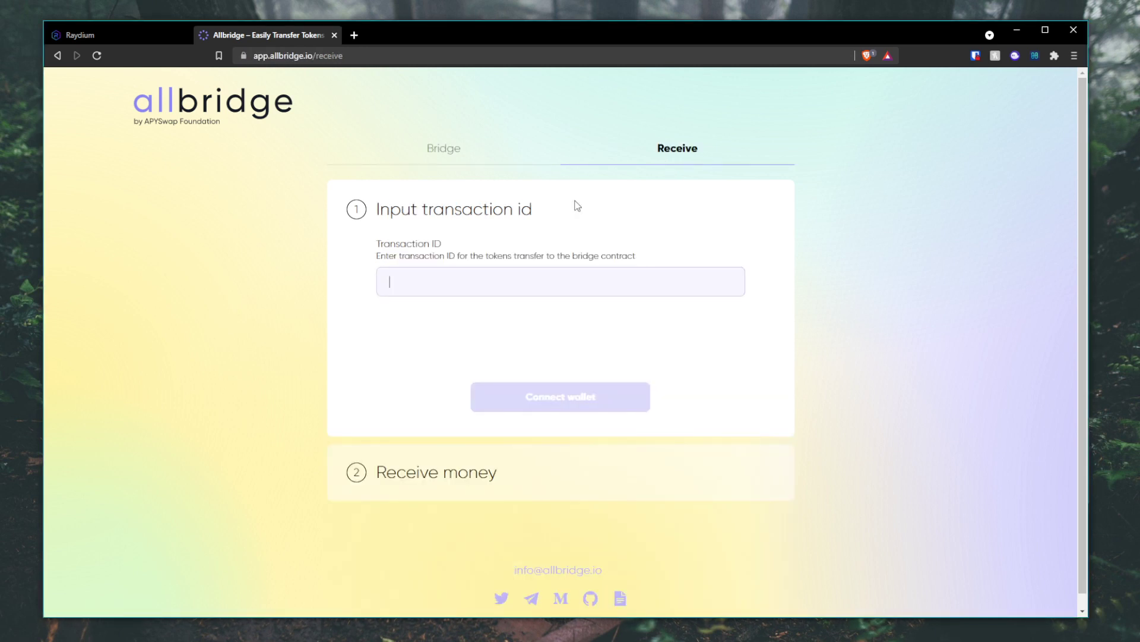
key(ctrl+v)
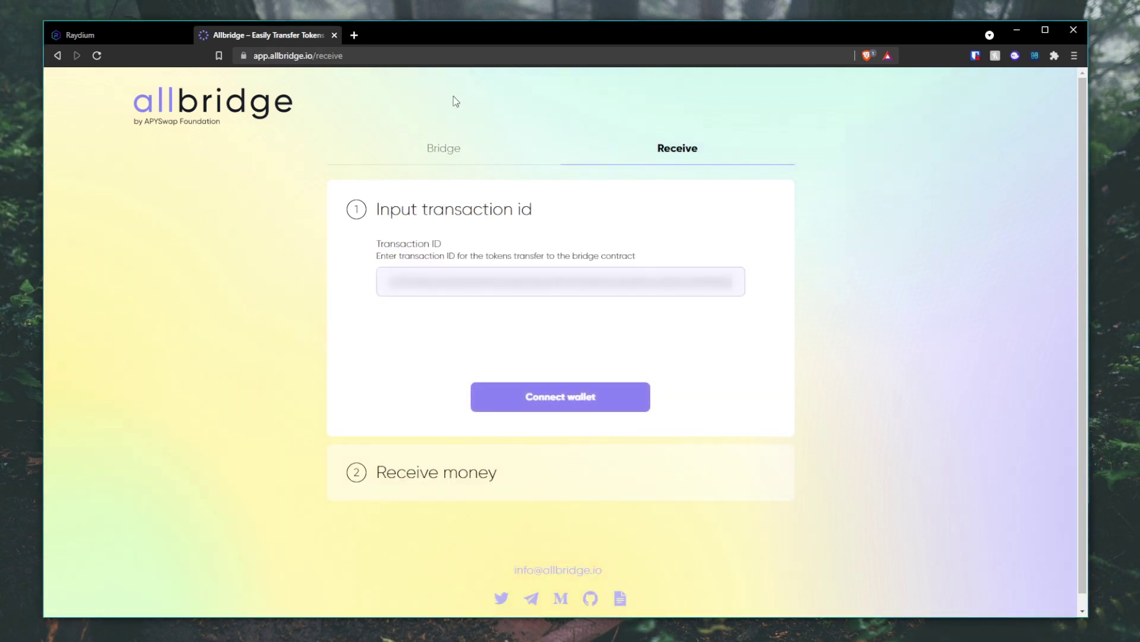
click(586, 401)
click(565, 410)
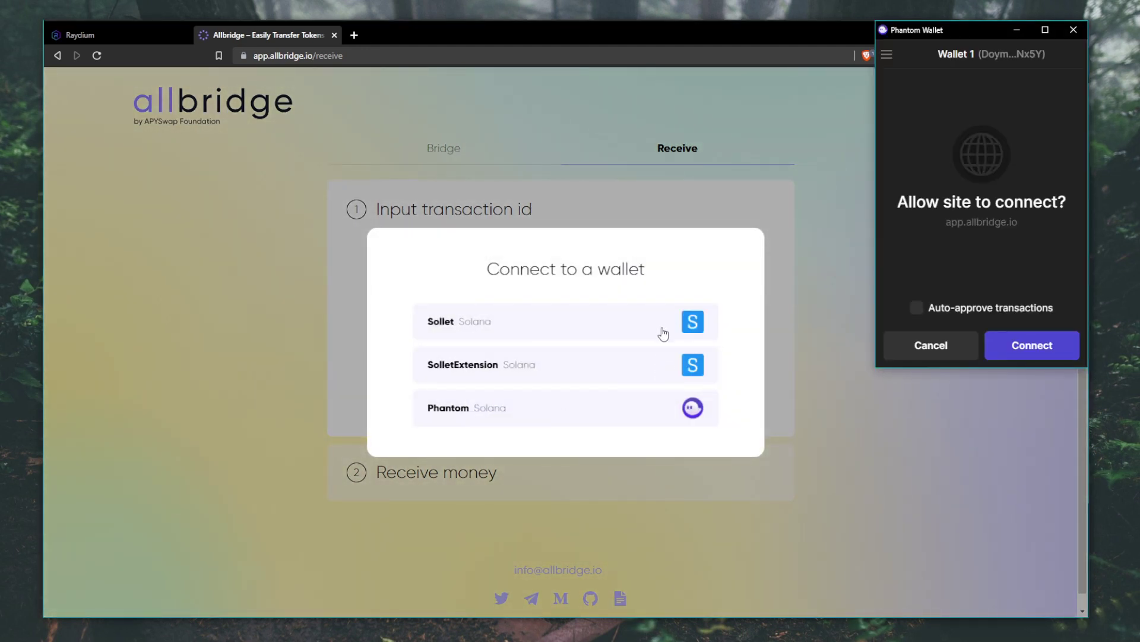
click(999, 355)
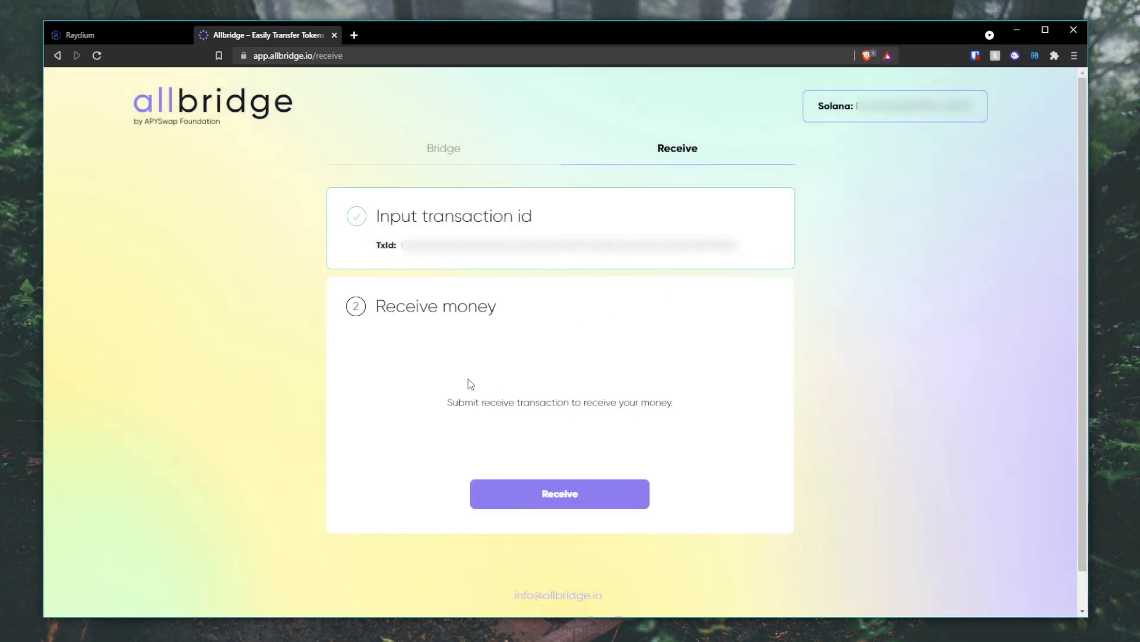
Step: Try to receive the bridged money by approving the transaction in Phantom, and check the wallet's balances
click(557, 492)
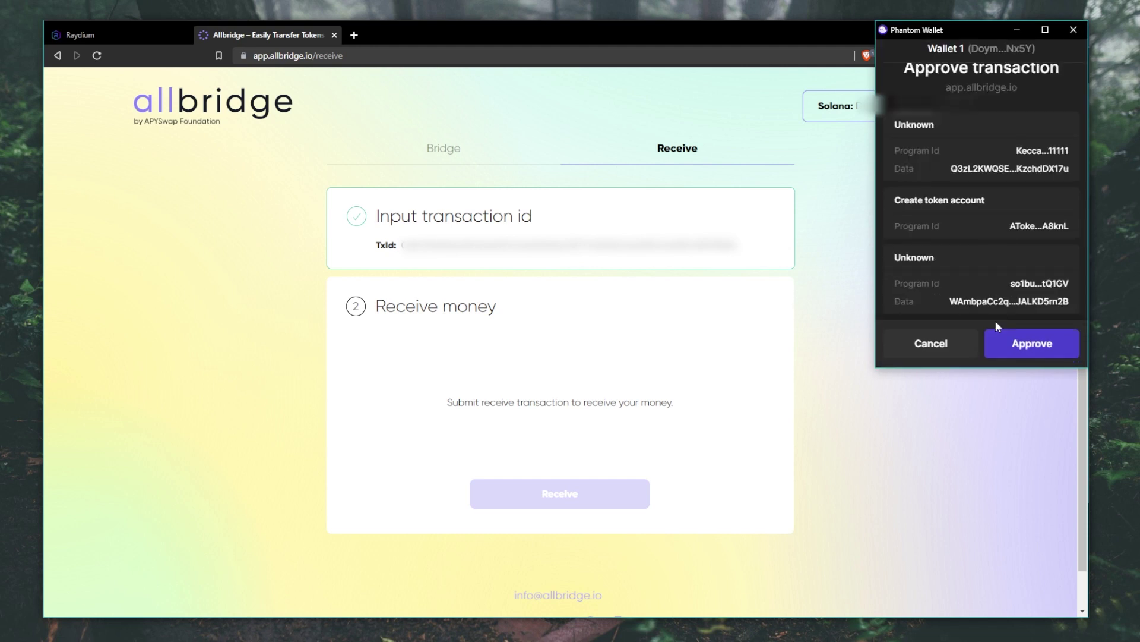
click(1011, 355)
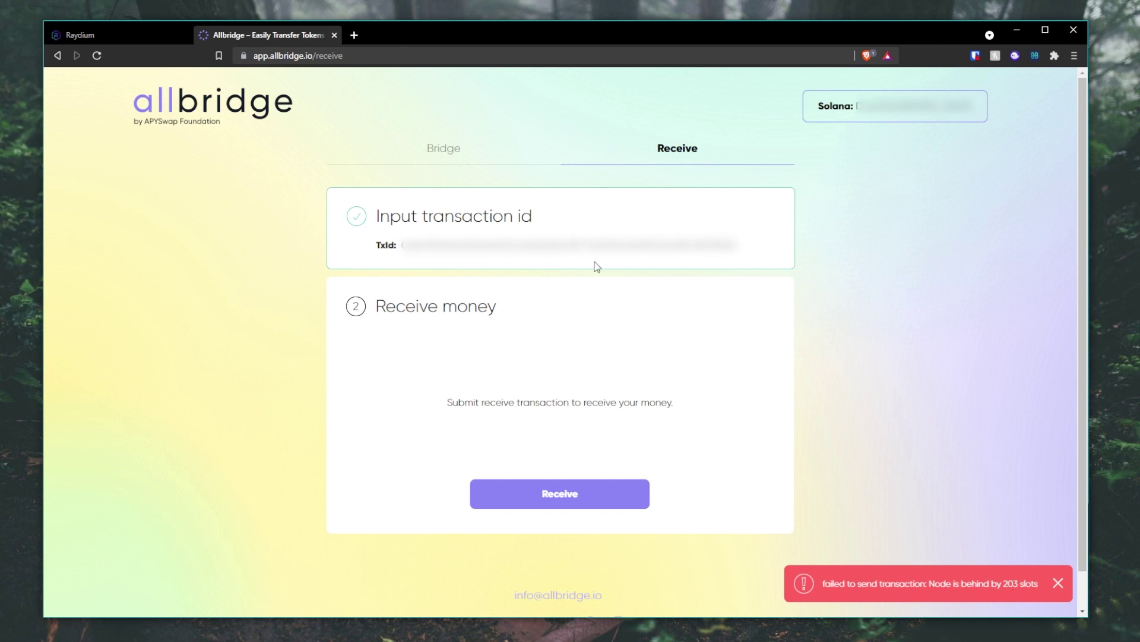
click(1015, 56)
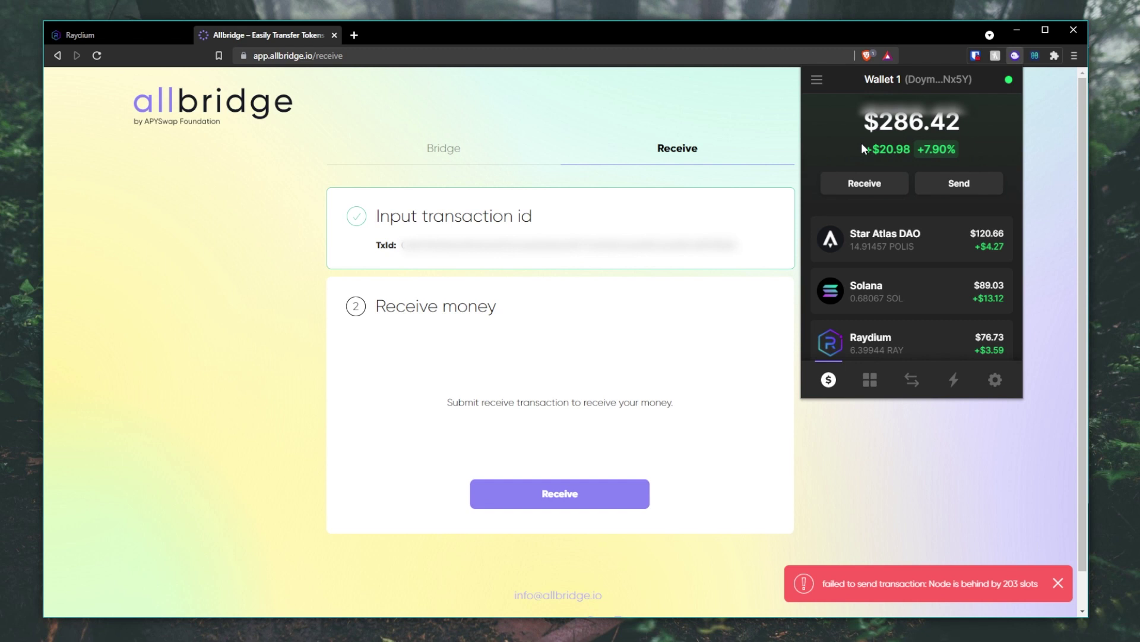
click(790, 249)
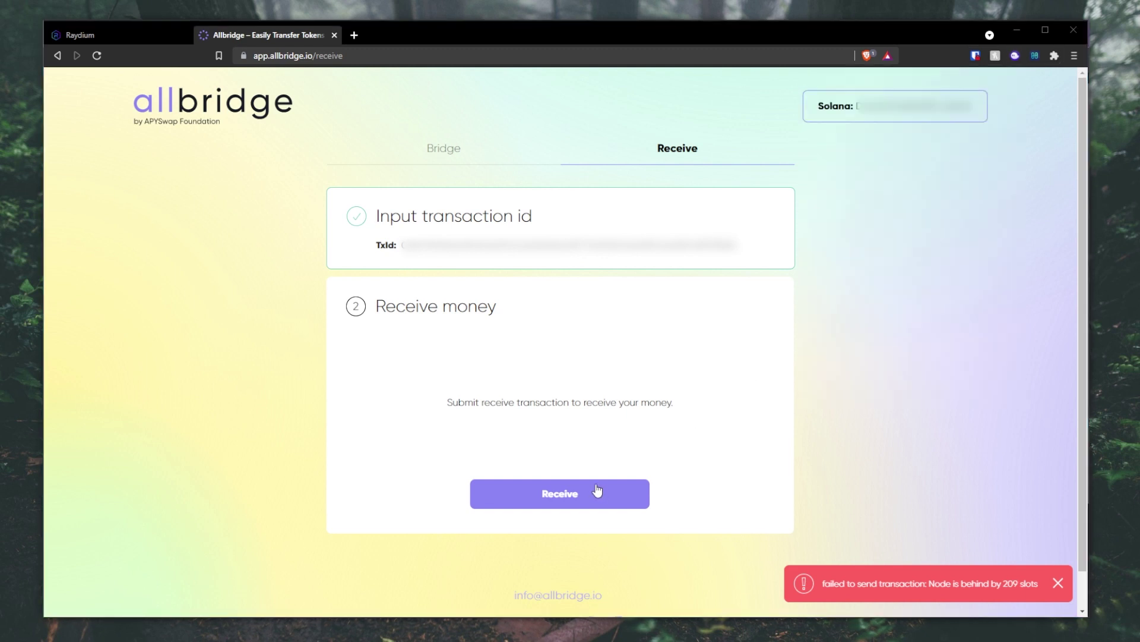
Step: Submit the receive transaction again and approve it in the Phantom wallet
click(565, 500)
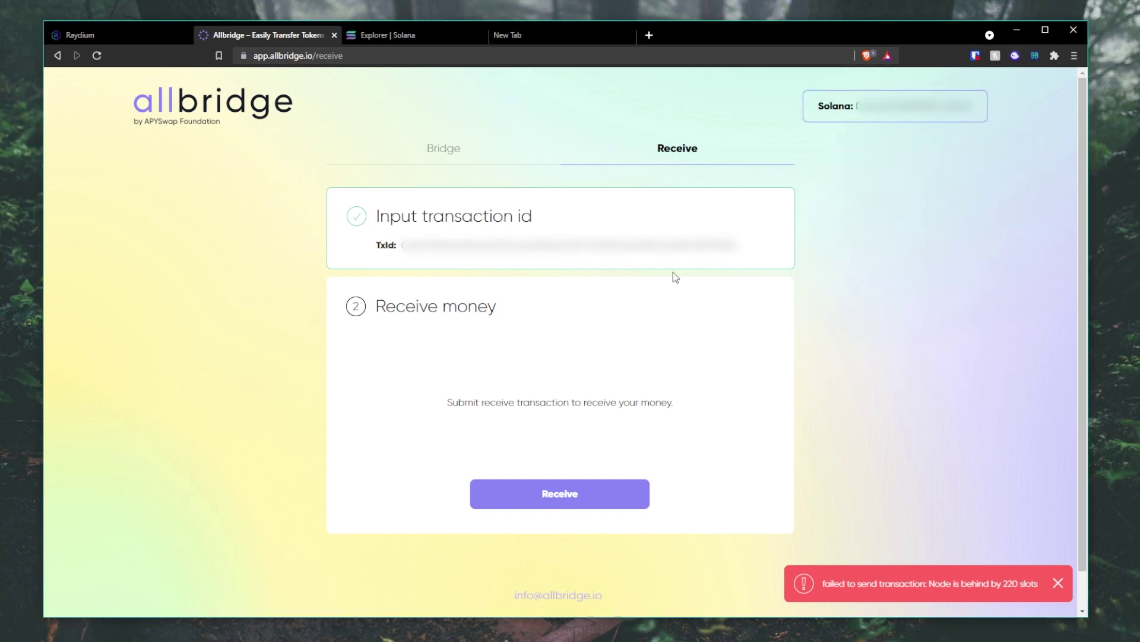
click(553, 484)
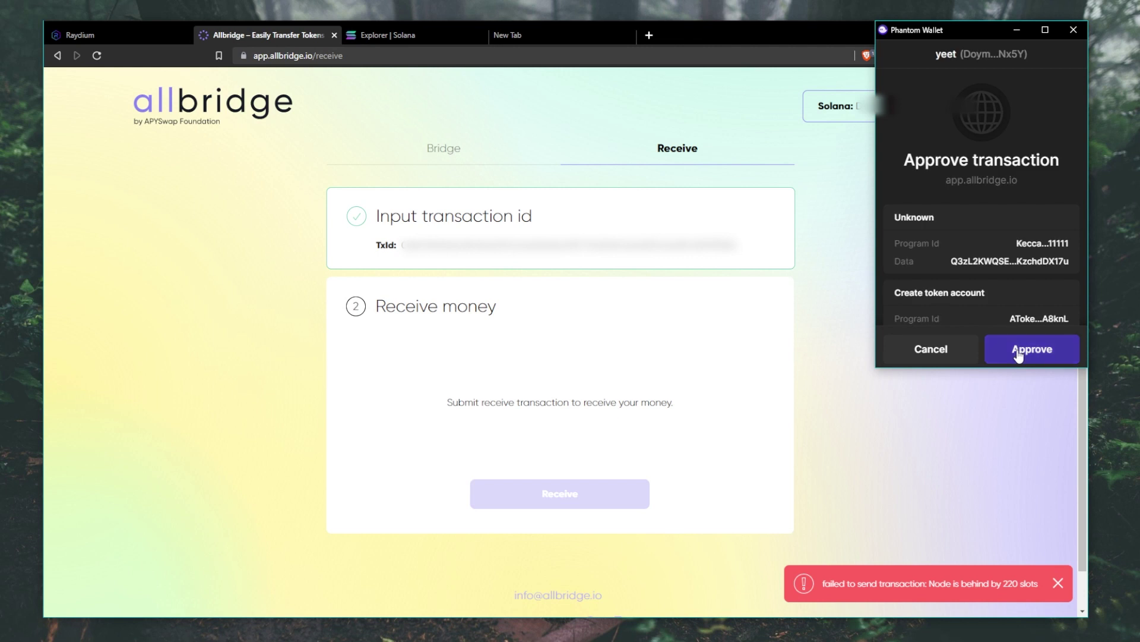
click(1018, 348)
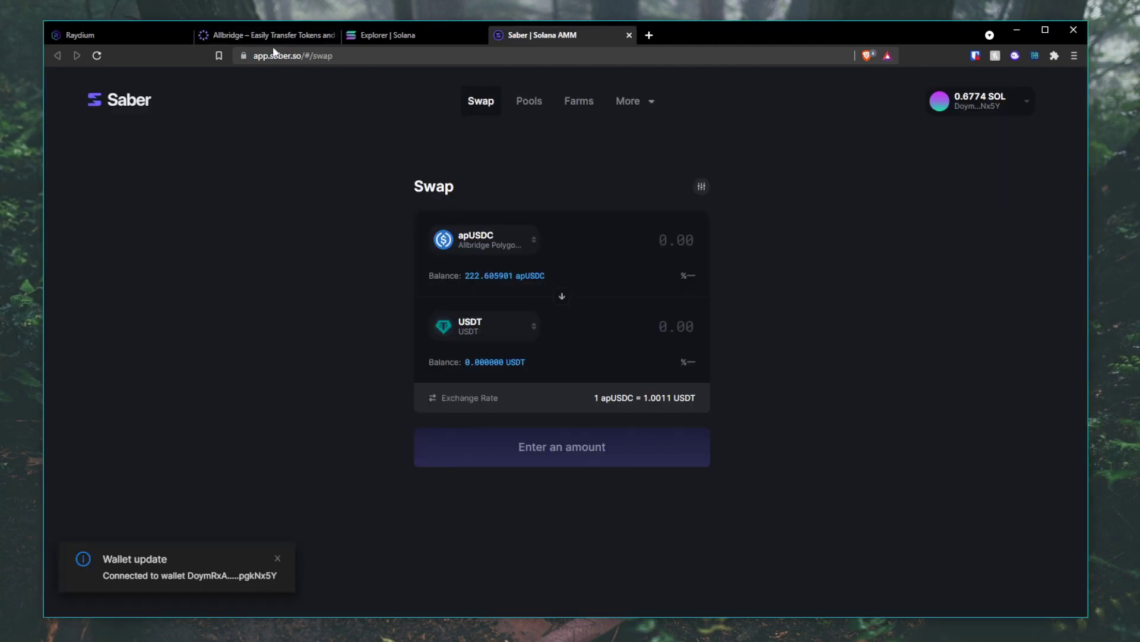
Step: Return to Allbridge's Receive page and read the instructions for checking the transaction's status
click(232, 36)
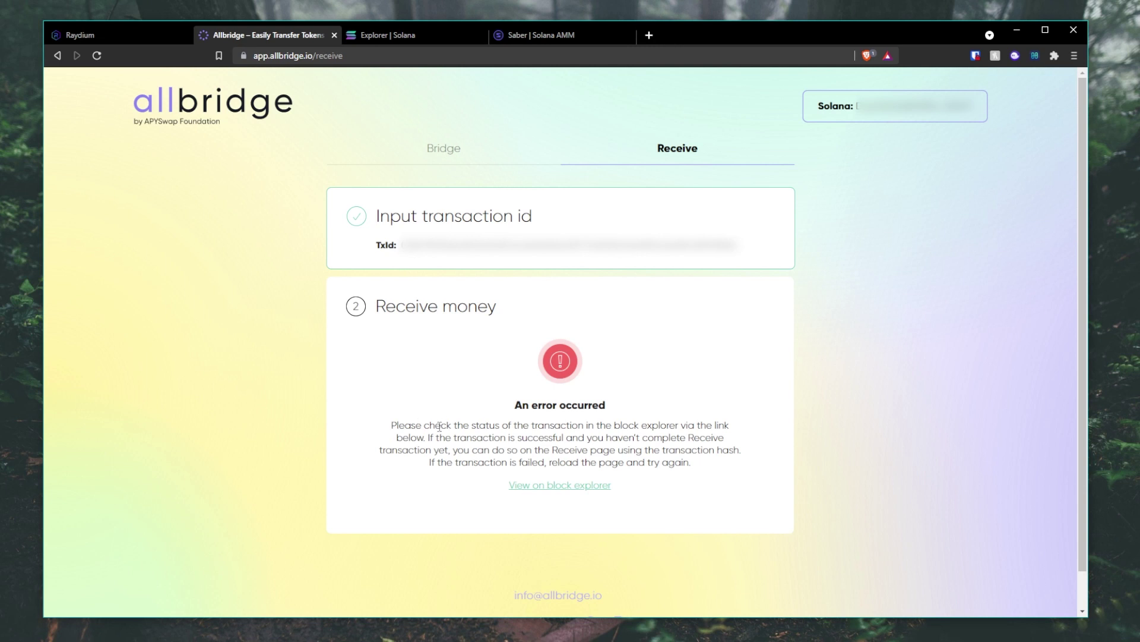
drag(444, 426, 670, 426)
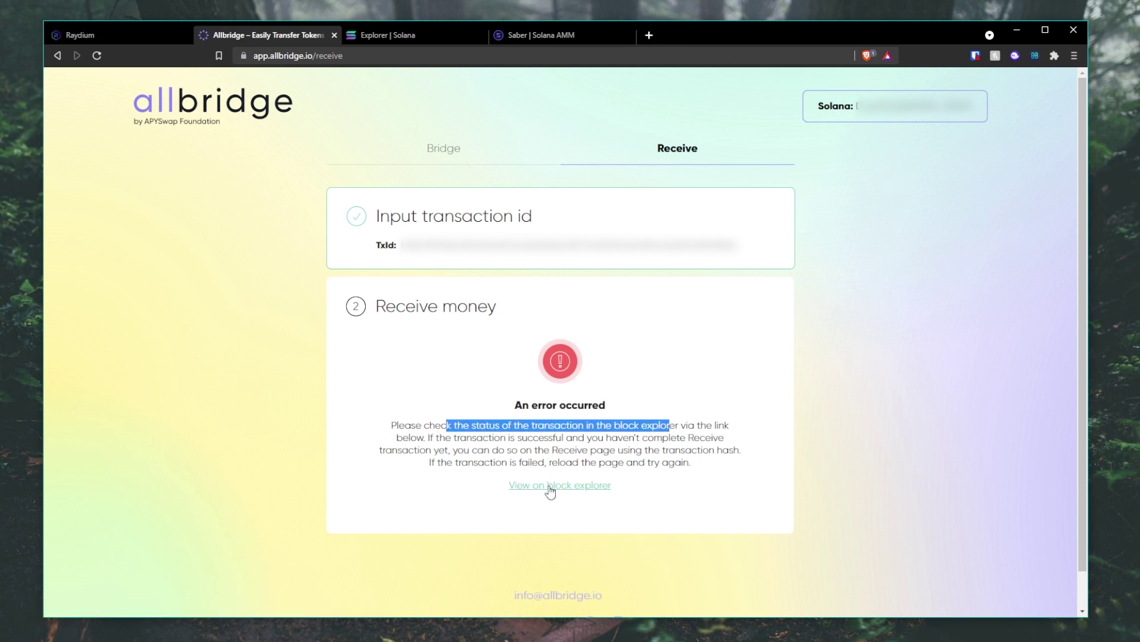
drag(436, 437, 544, 438)
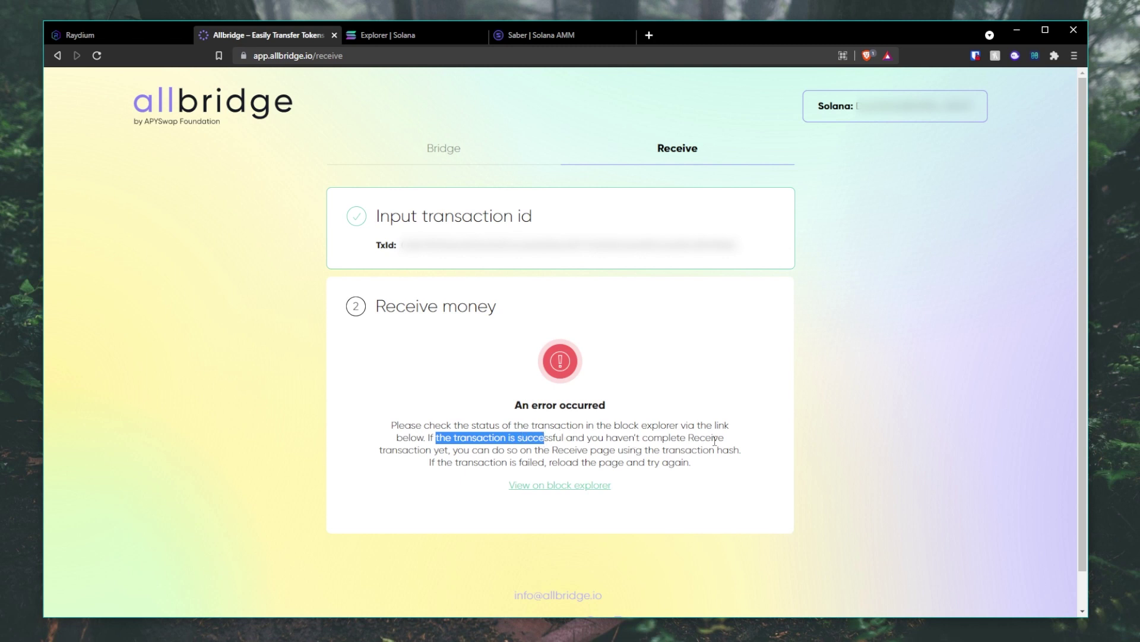
Step: Read the rest of the error instructions, reload Allbridge's Receive page, and check the status message under the transaction ID
double_click(414, 453)
drag(472, 452, 737, 463)
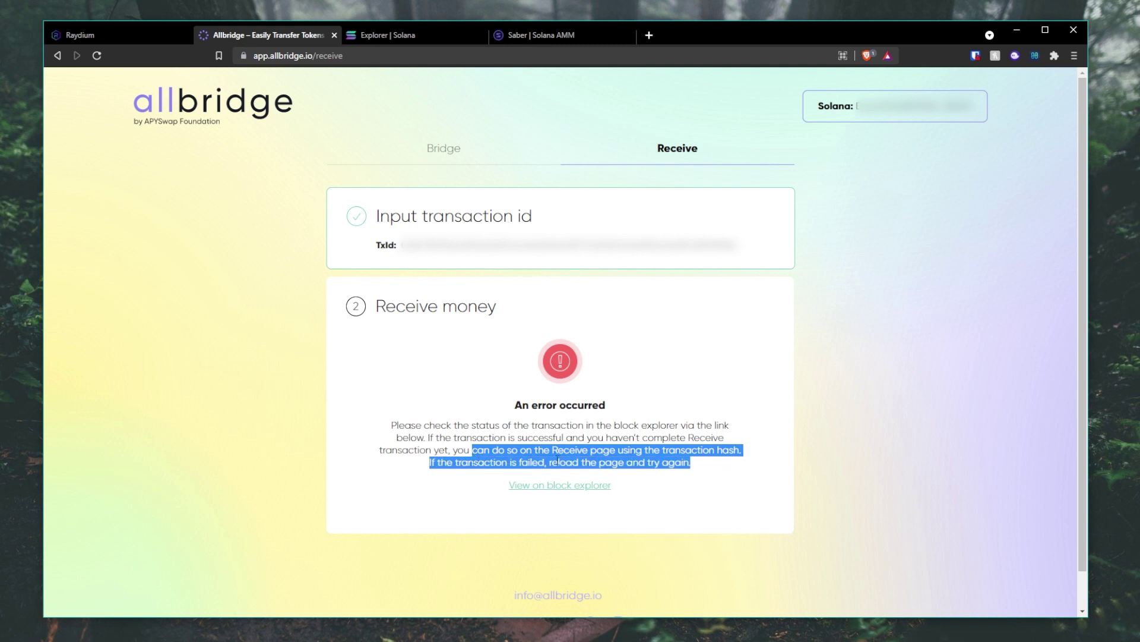
click(558, 462)
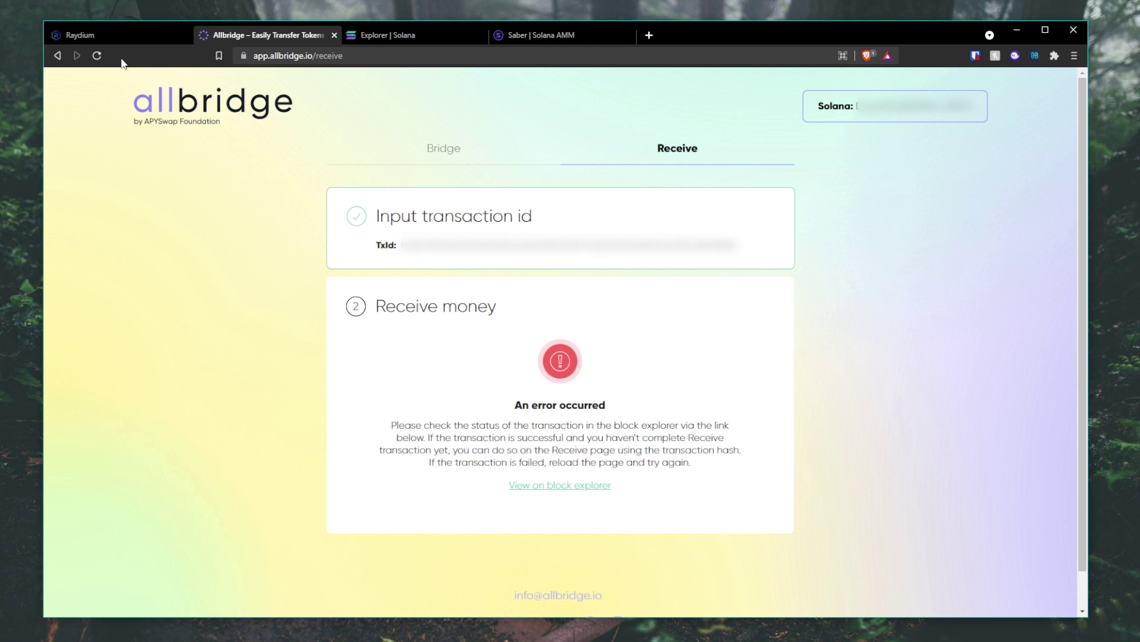
click(96, 55)
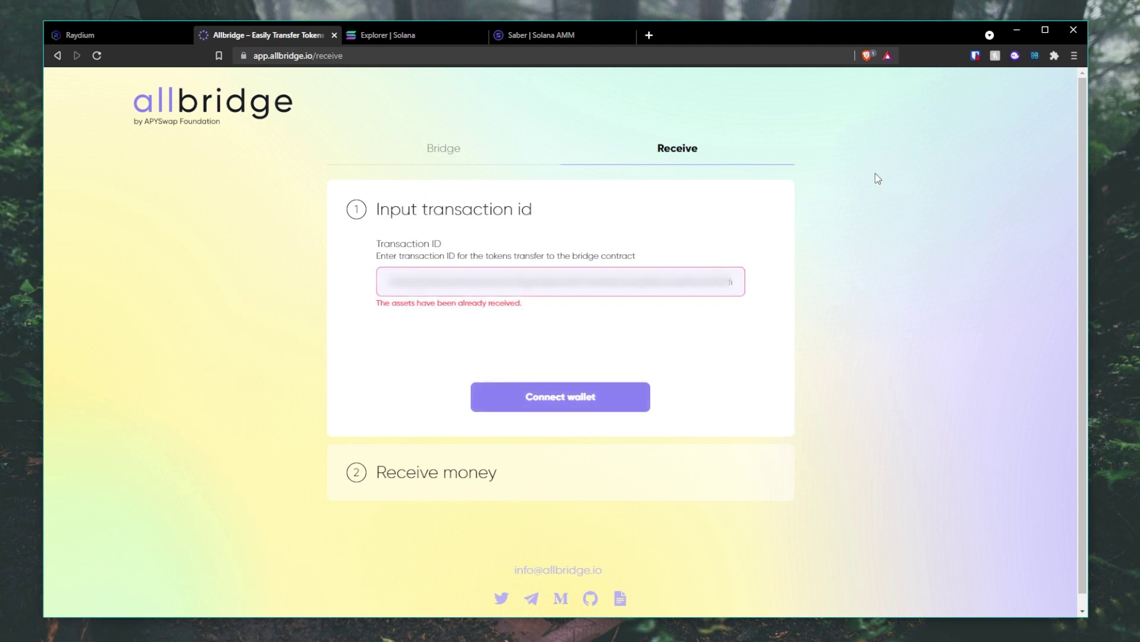
drag(408, 305, 471, 315)
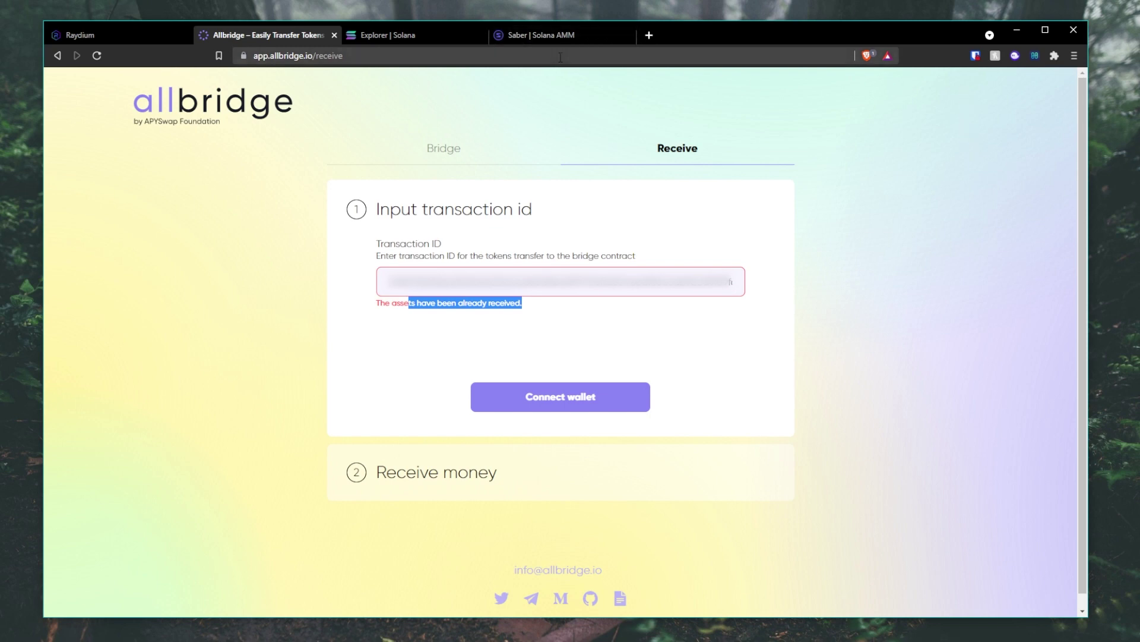
Step: Open saber.so in a new tab, launch the Saber app, and check that the wallet is connected
click(649, 35)
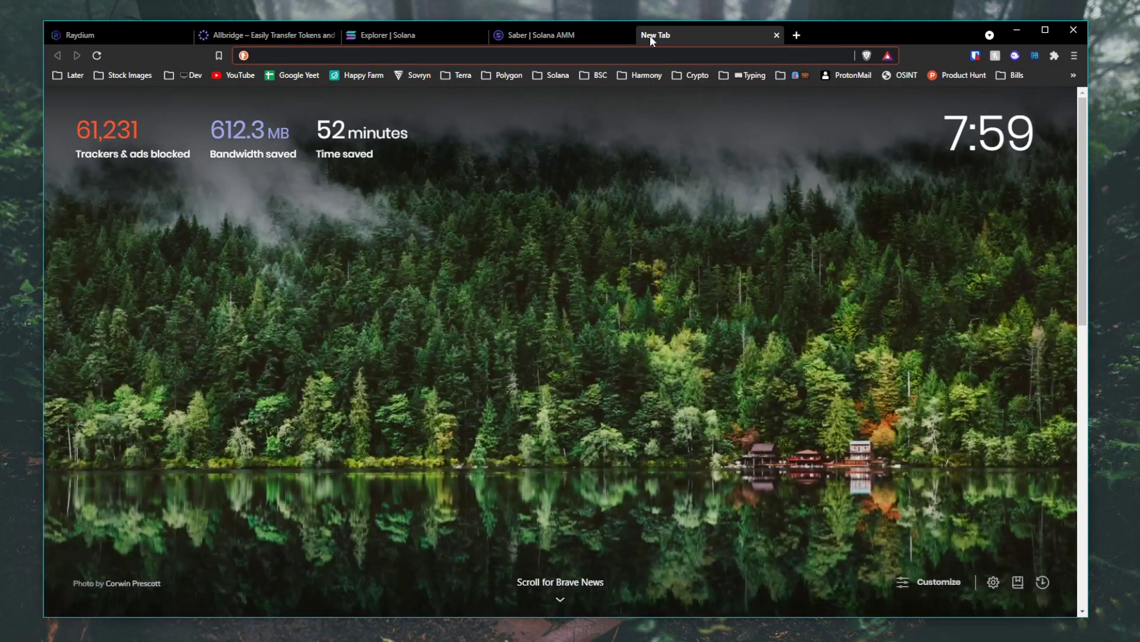
text(saber.so)
key(Return)
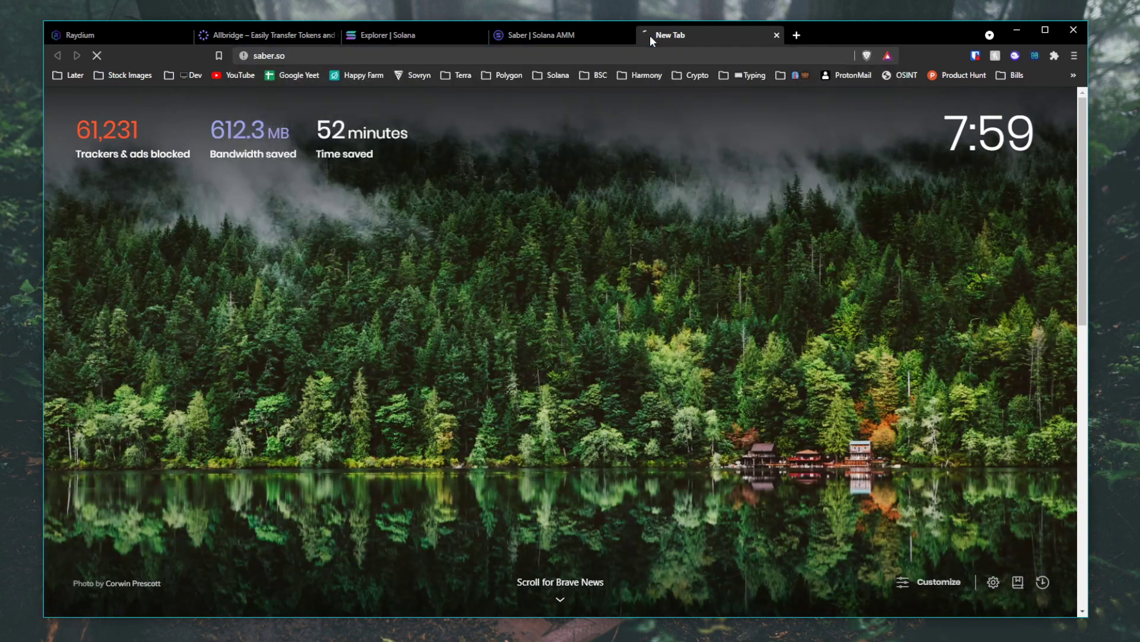
click(858, 104)
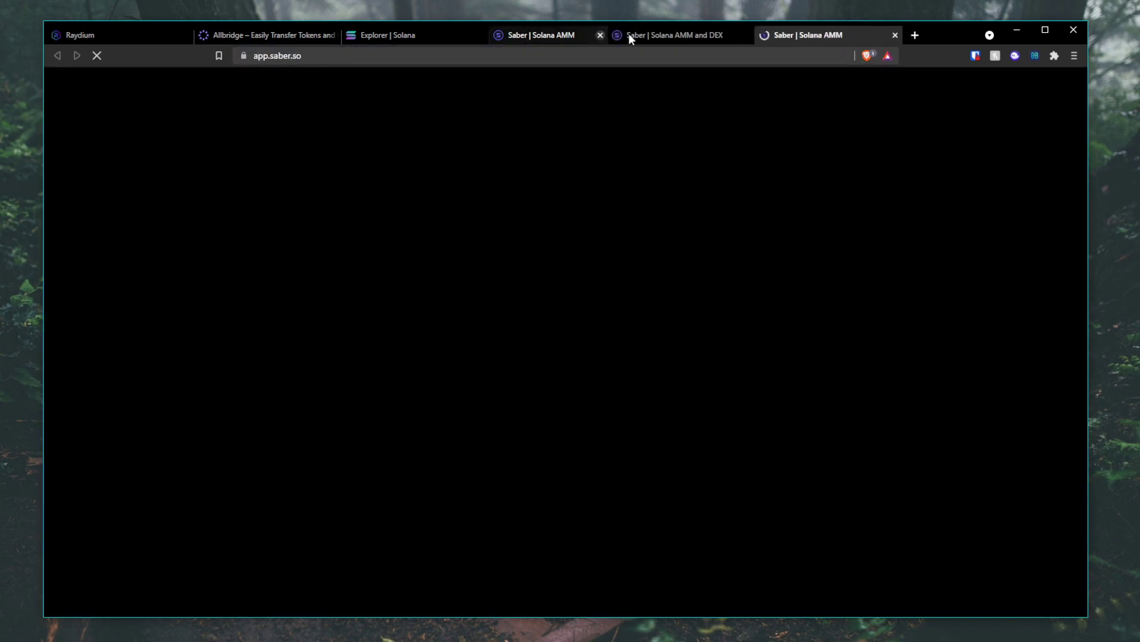
click(629, 35)
click(980, 106)
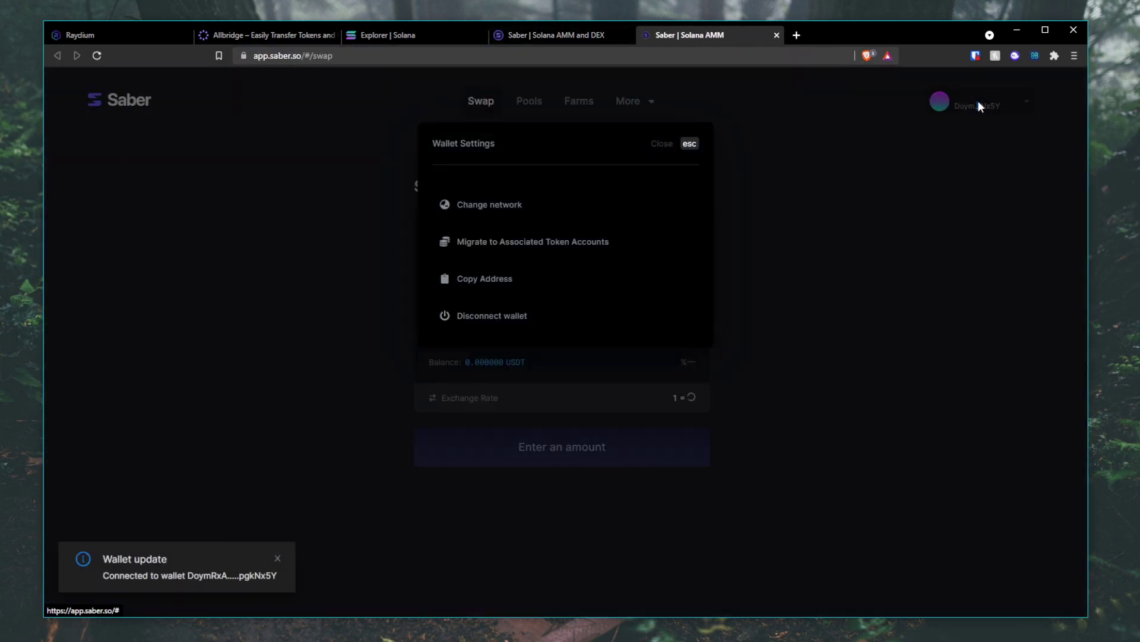
click(864, 180)
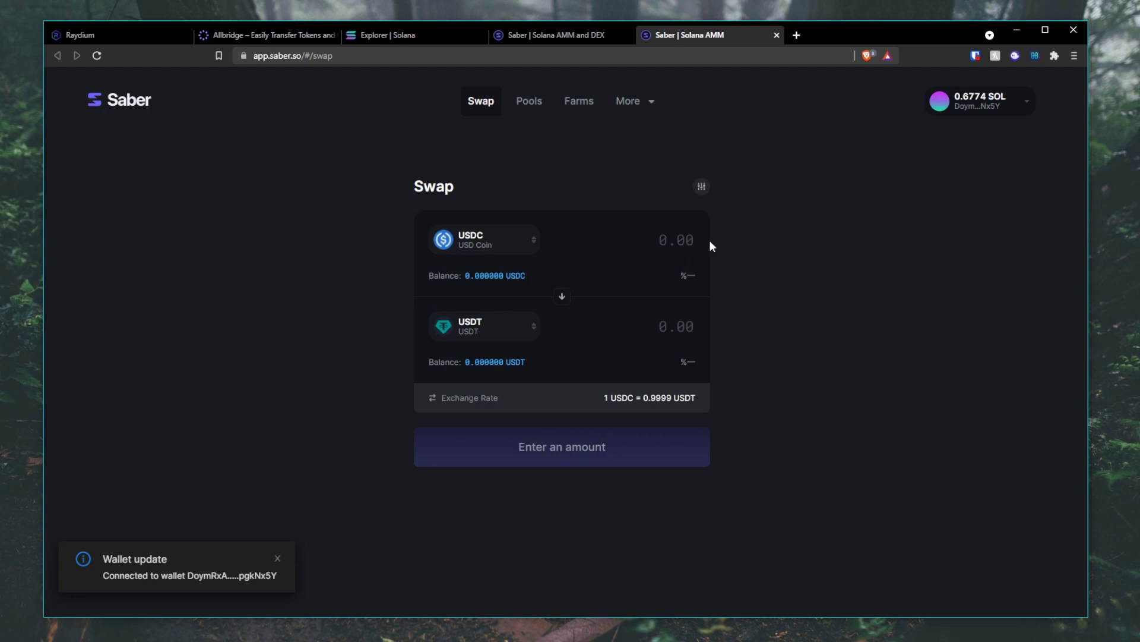
Step: Search the swap's source tokens for "ap" and choose apUSDC (Allbridge Polygon USDC) as the token to swap from
click(498, 245)
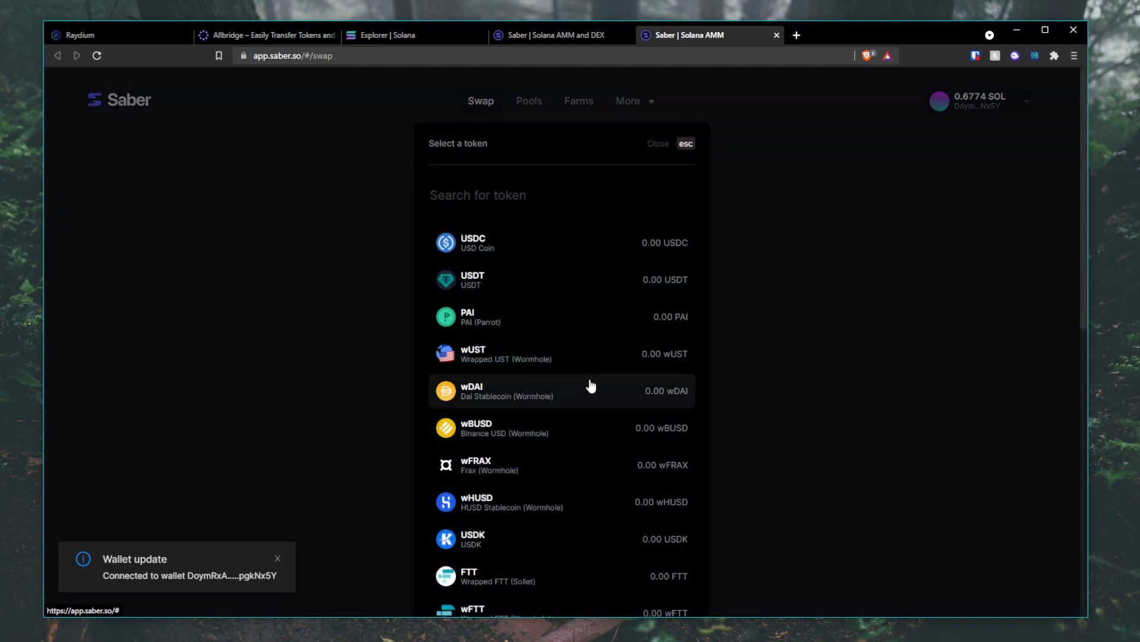
text(a)
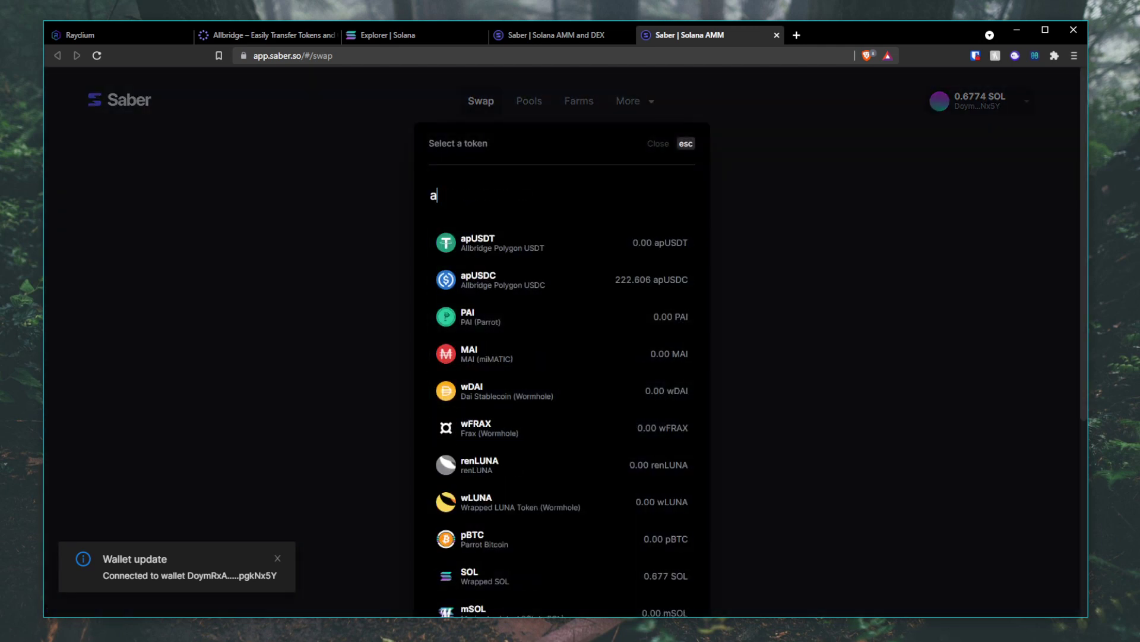
text(p)
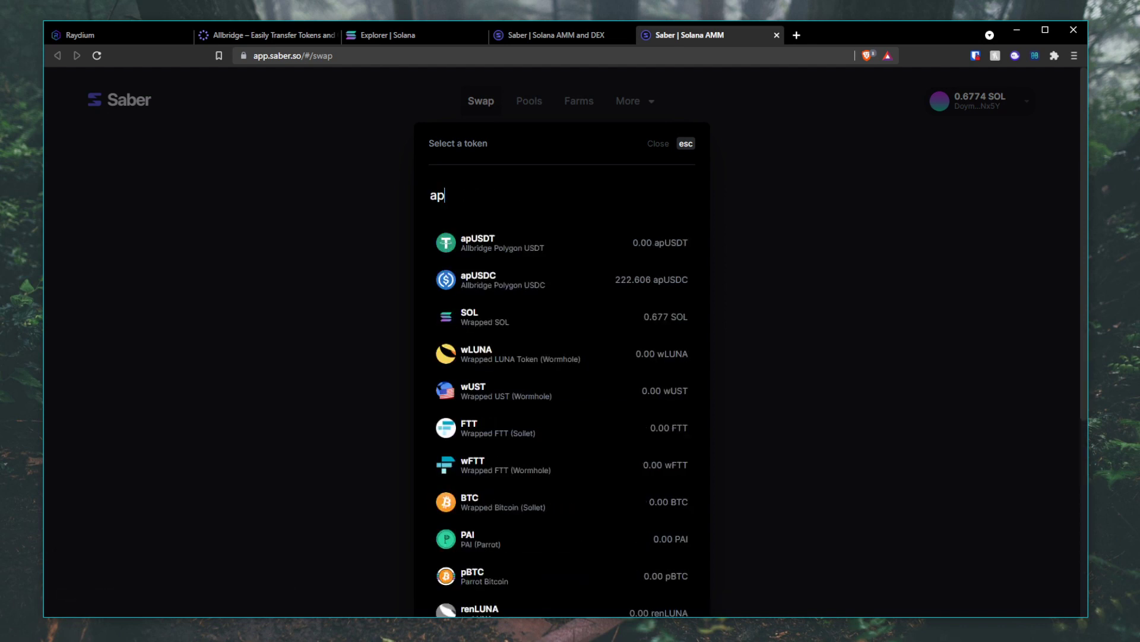
click(507, 290)
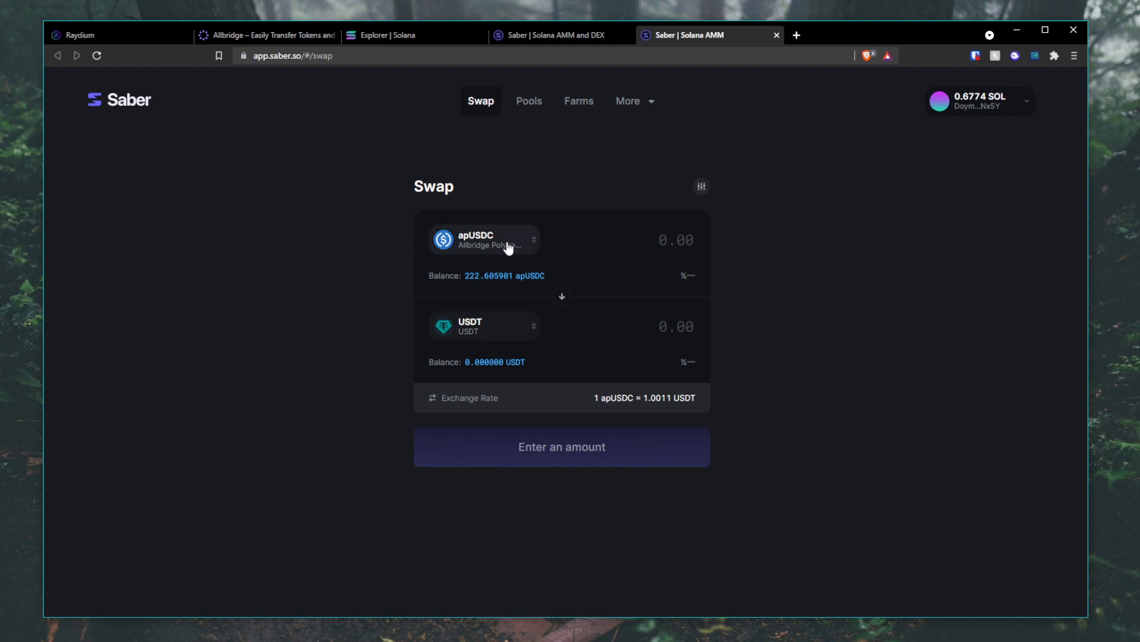
click(486, 256)
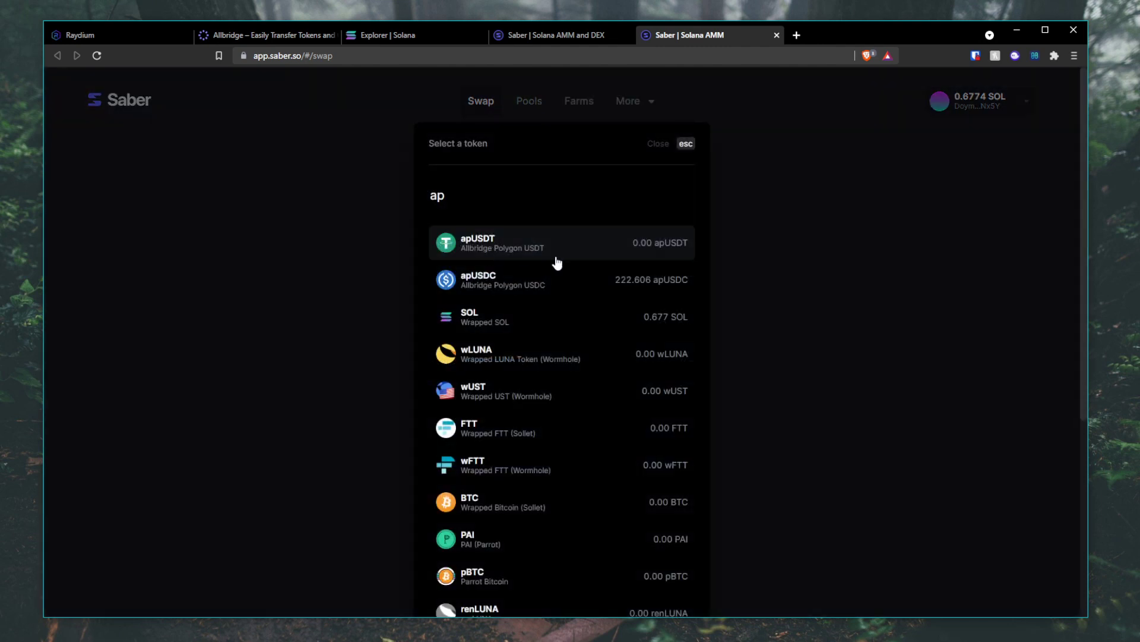
click(526, 294)
Step: Choose USDC as the token to receive and set the swap amount to the full balance of 222.605901 apUSDC
click(507, 324)
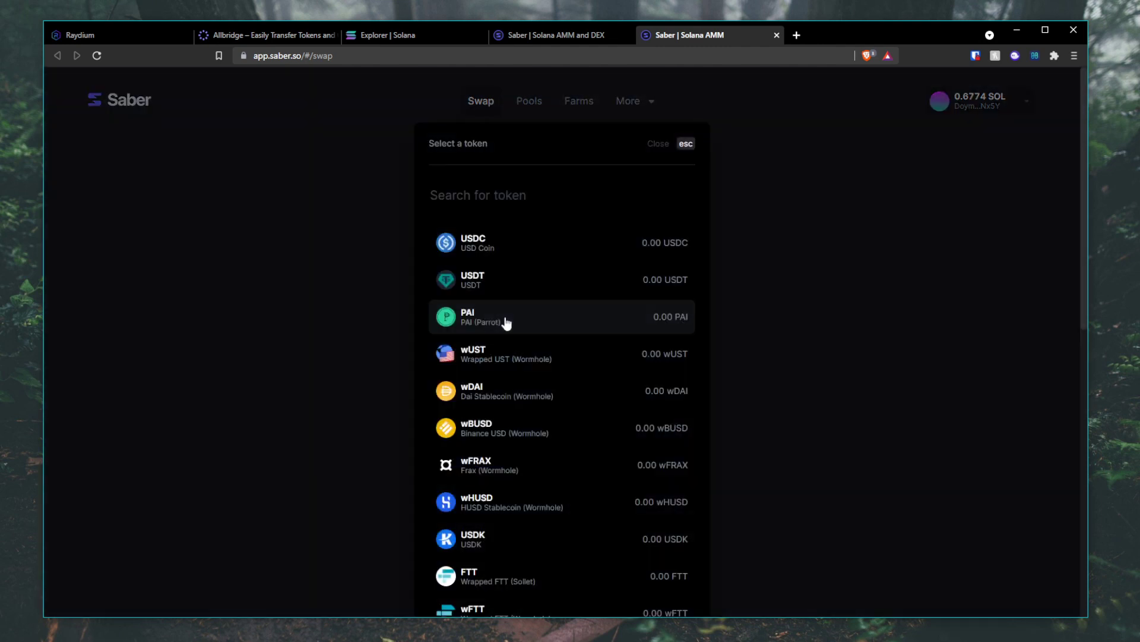
click(519, 252)
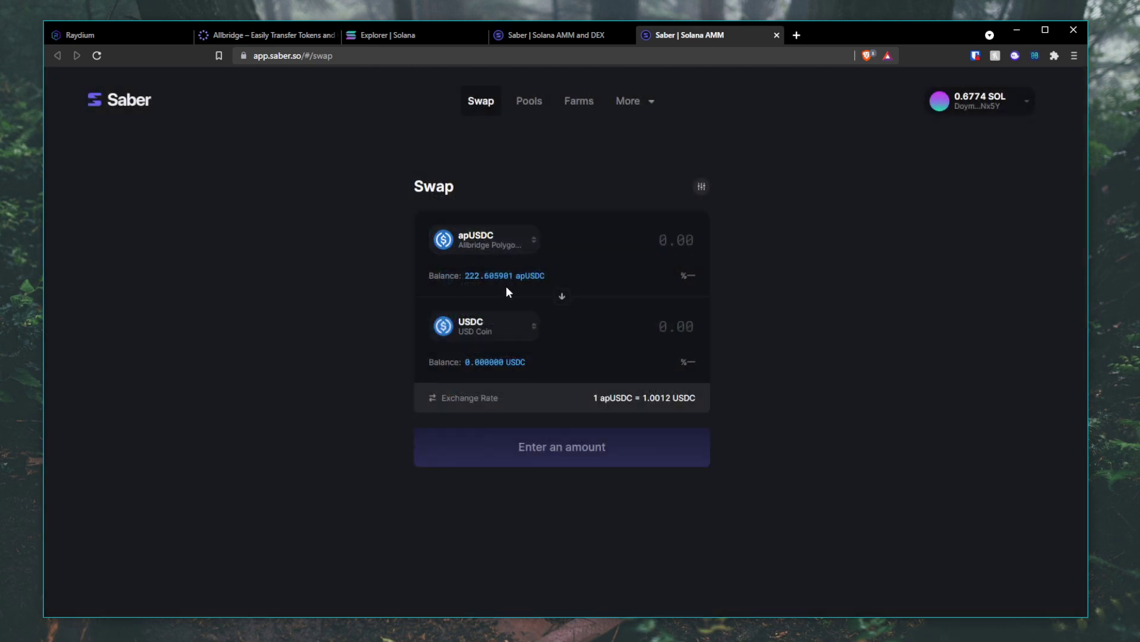
click(505, 276)
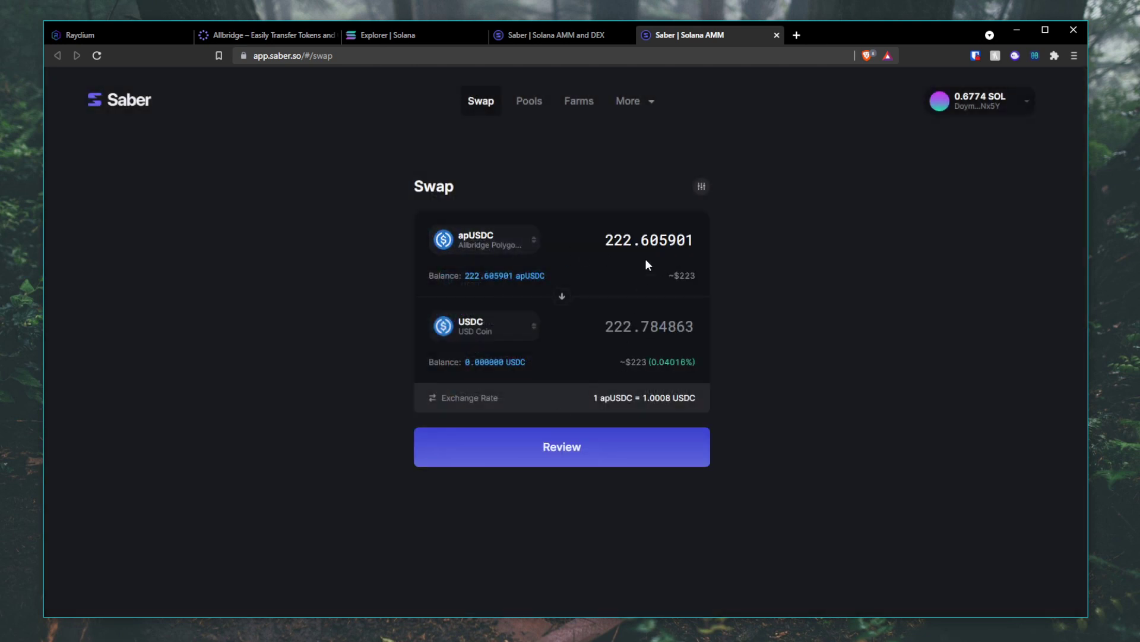
drag(642, 325, 650, 325)
Step: Review and confirm the apUSDC to USDC swap, approve it in Phantom, and check the wallet's USDC balance
click(514, 446)
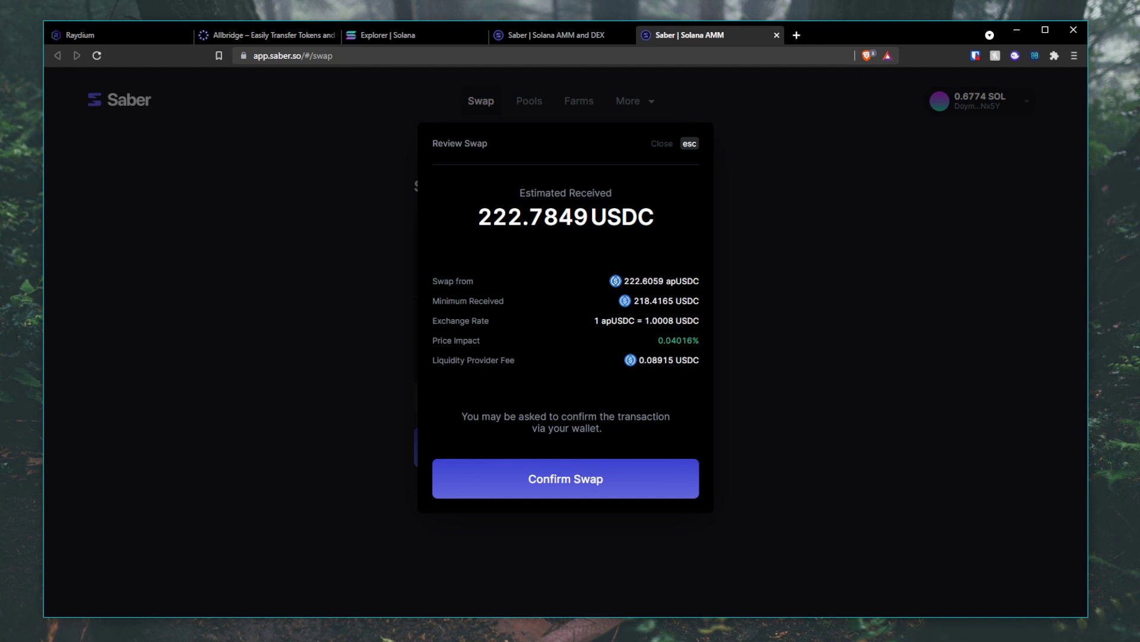
click(594, 478)
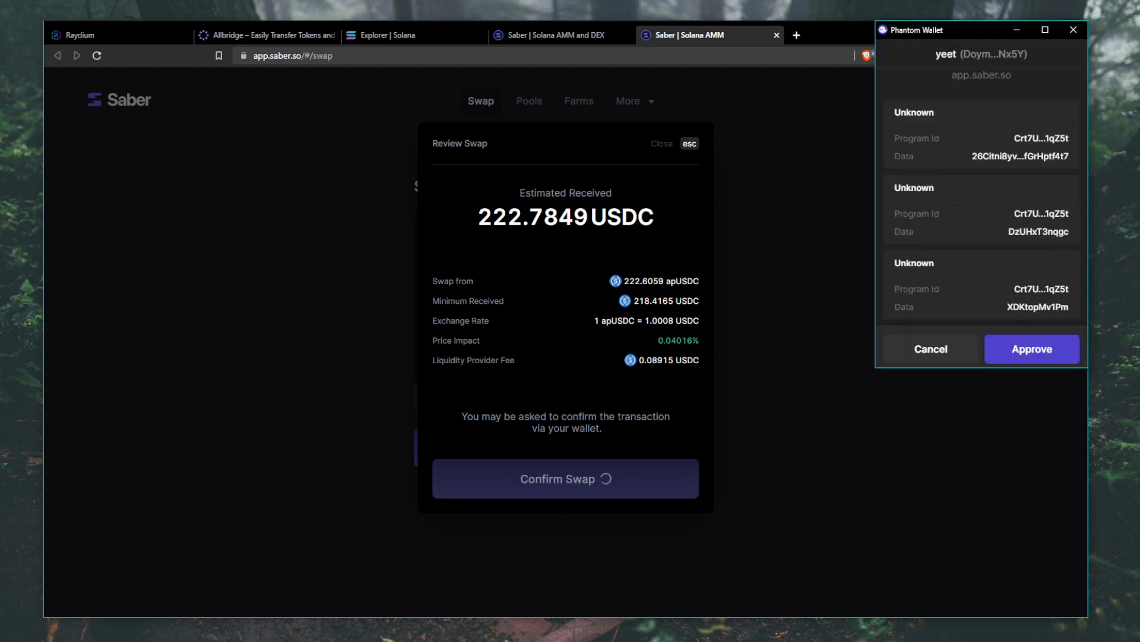
click(1031, 350)
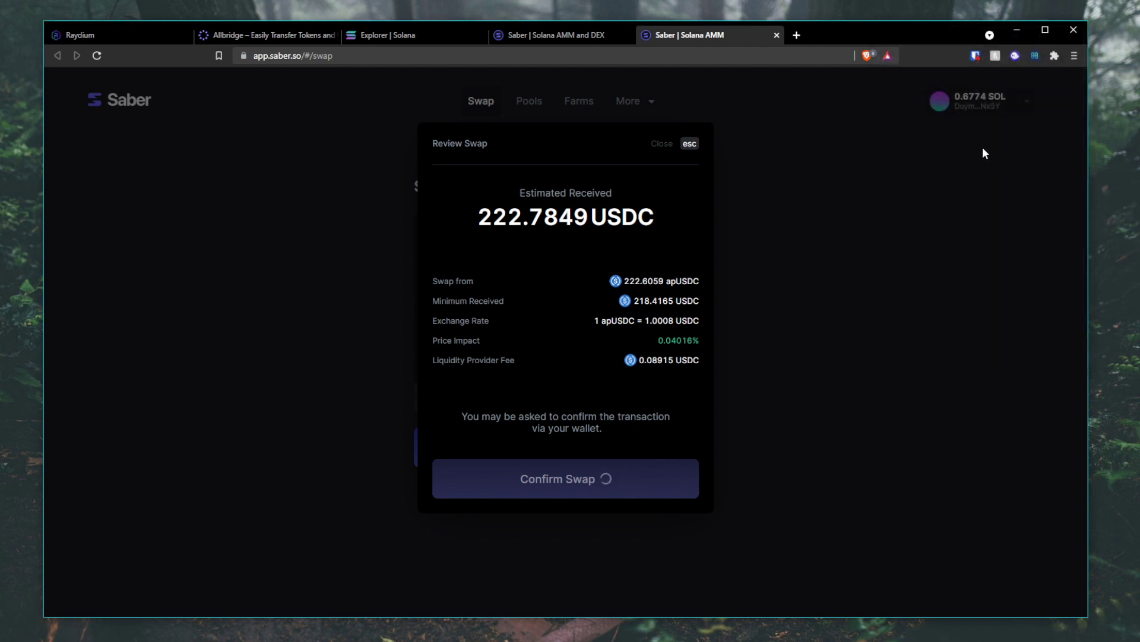
click(1015, 56)
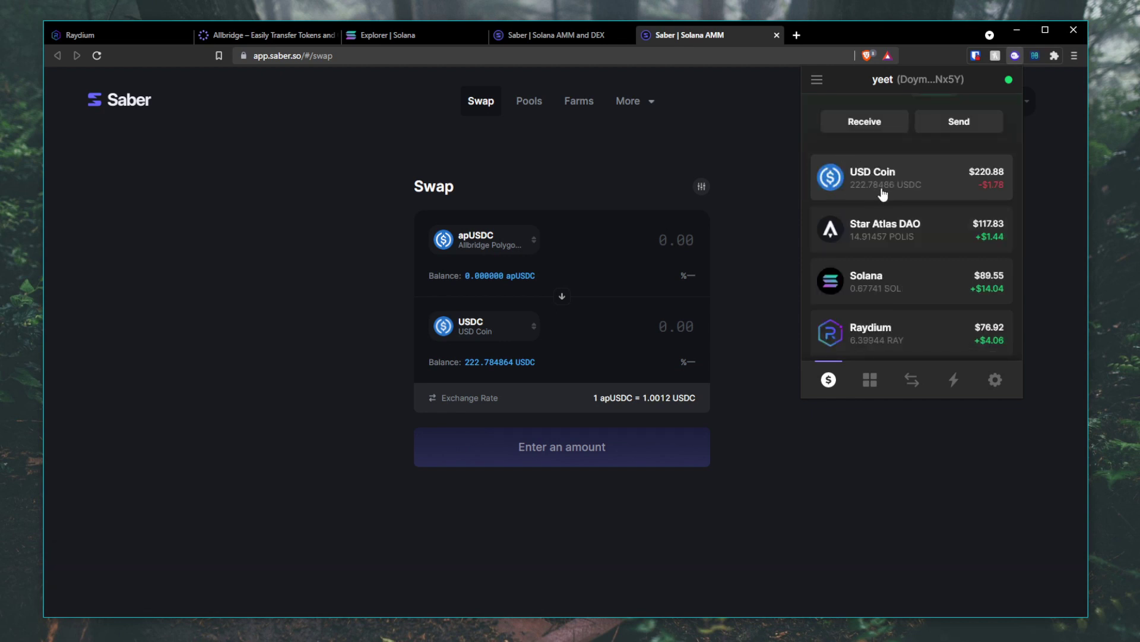
click(514, 310)
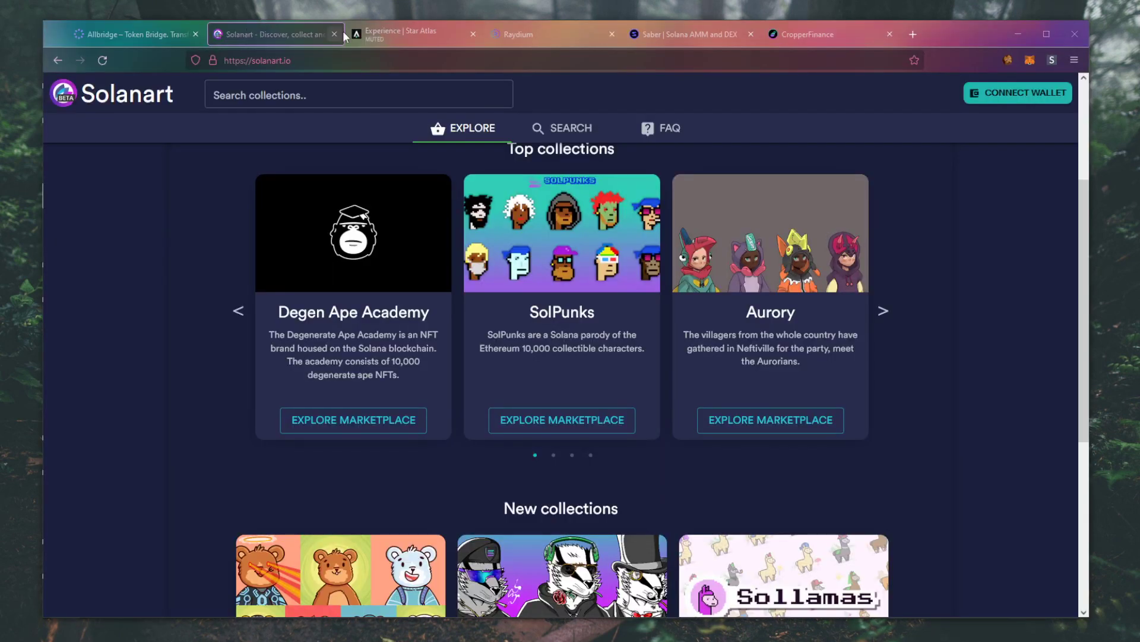
Step: Switch to the other browser window and look over the Raydium, Saber, CropperFinance and Star Atlas sites
click(562, 35)
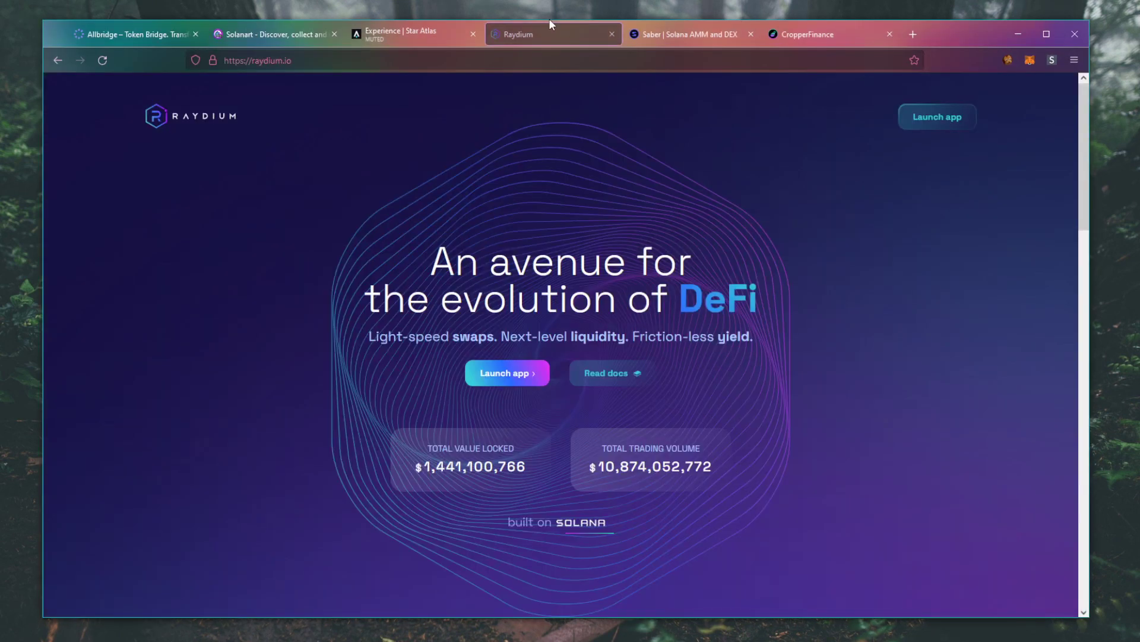
click(691, 39)
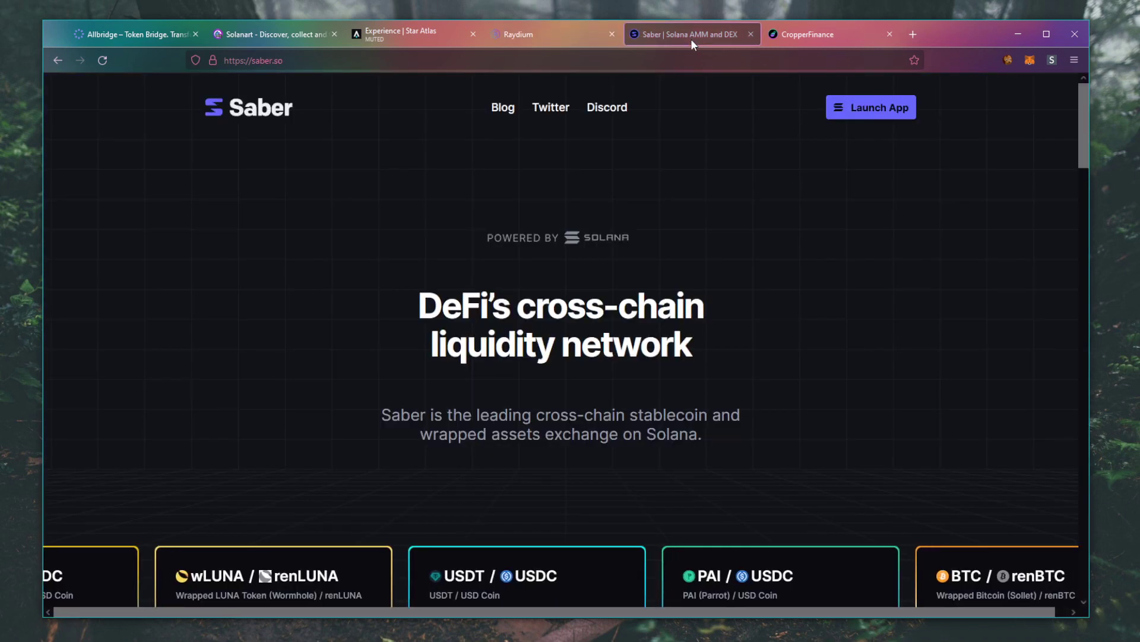
click(811, 37)
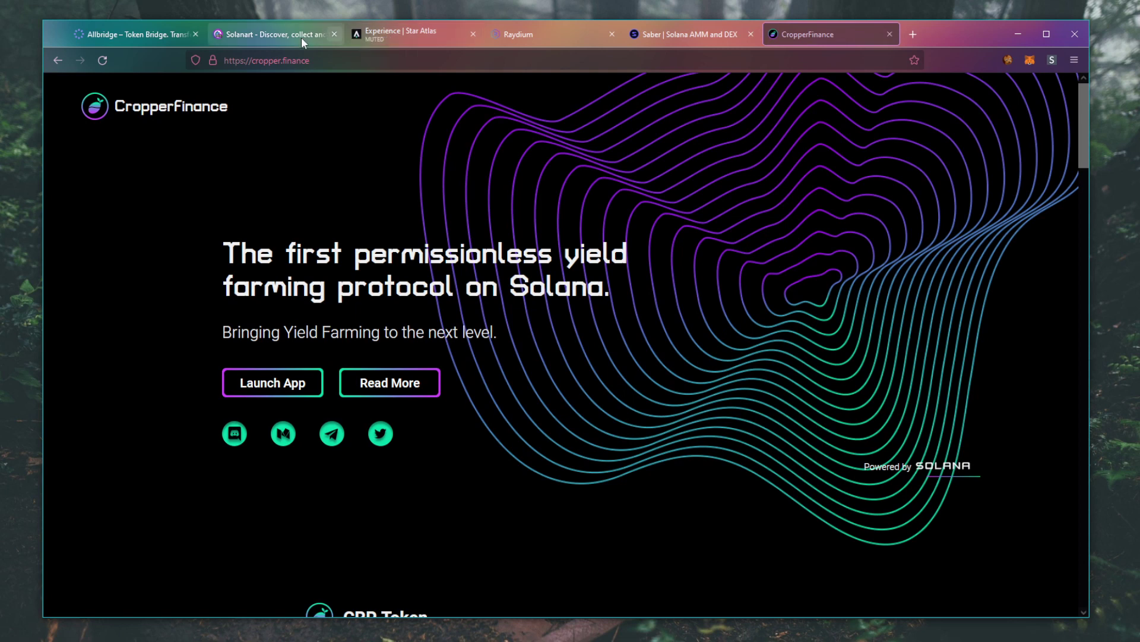
click(412, 33)
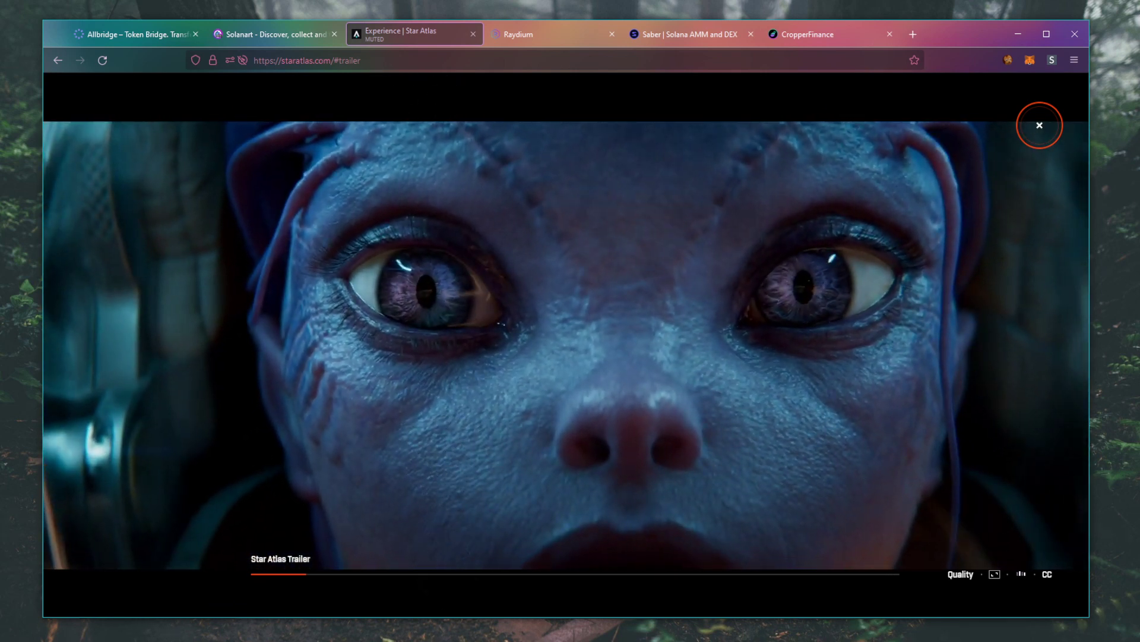
key(alt+Tab)
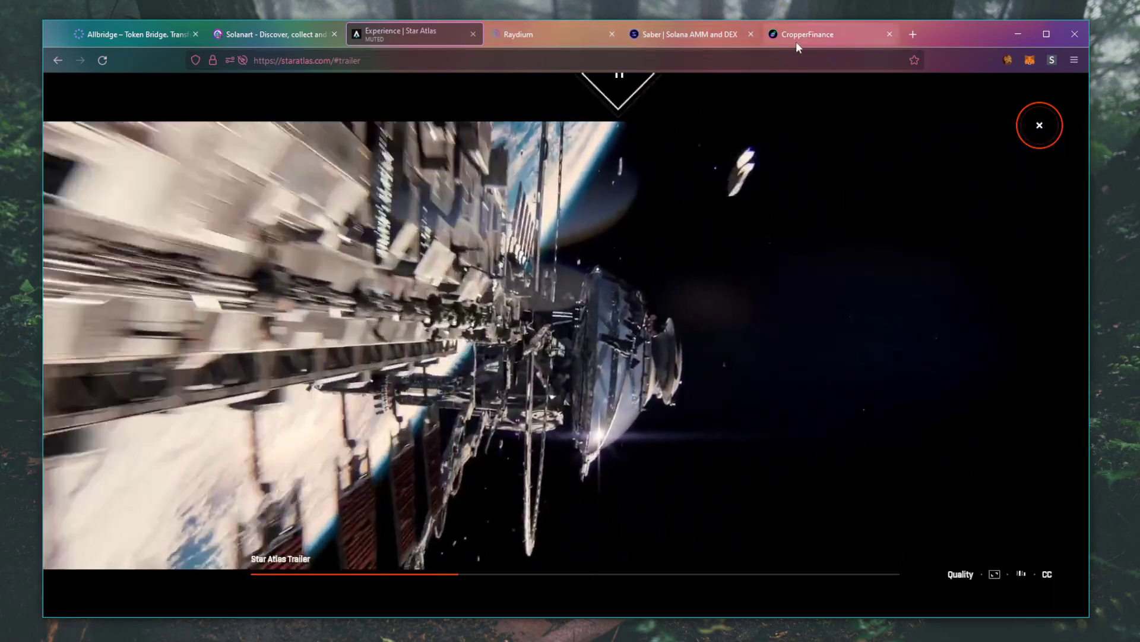
click(797, 43)
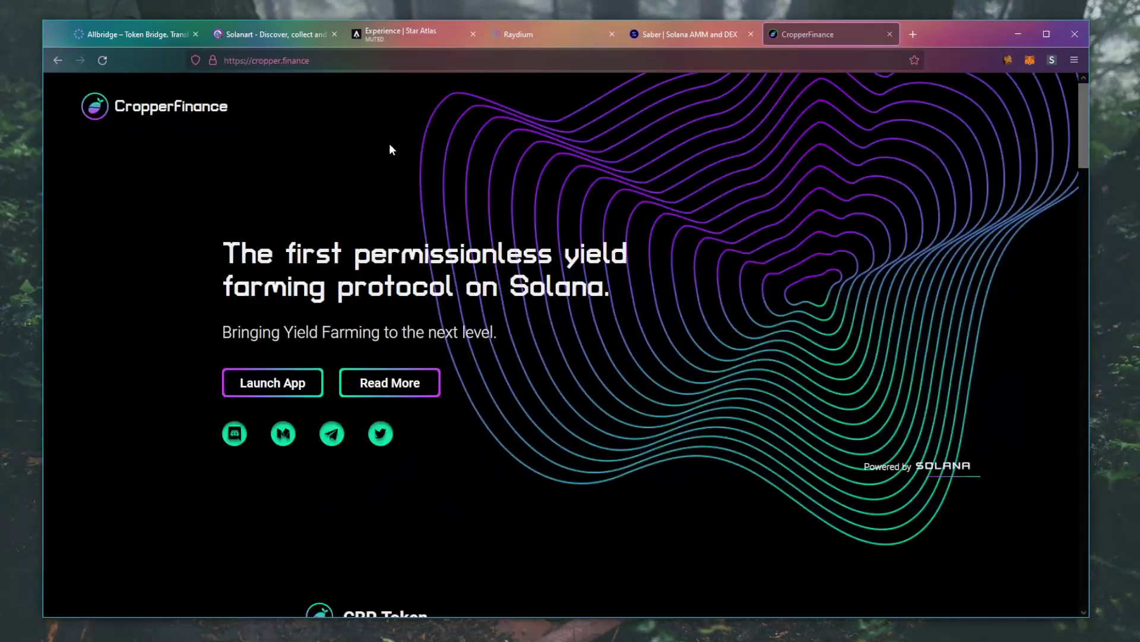
click(668, 32)
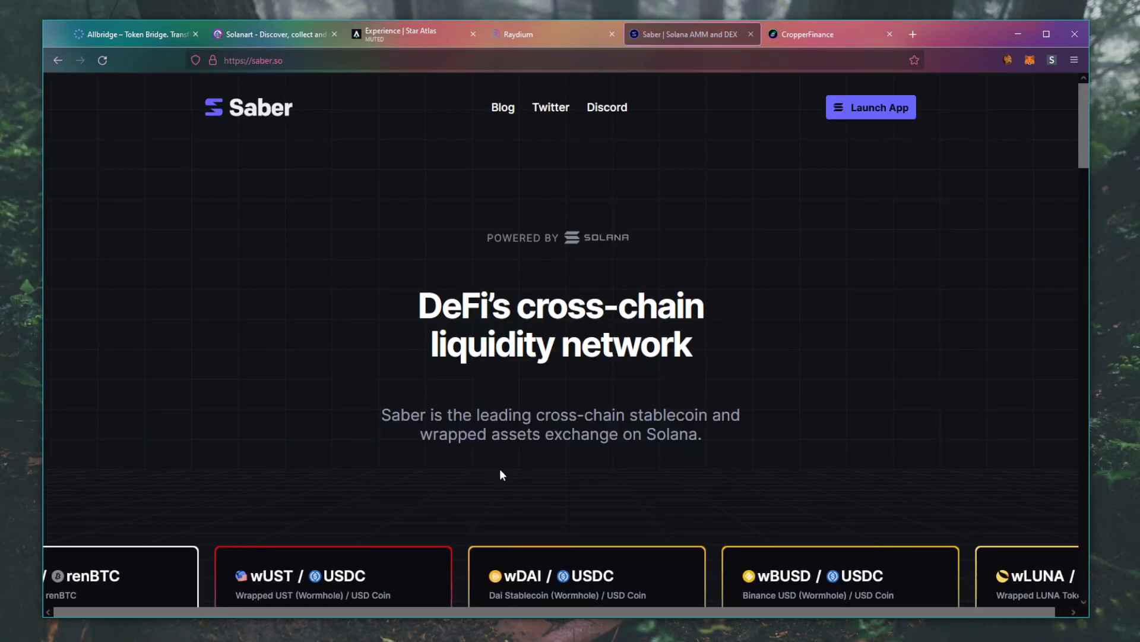